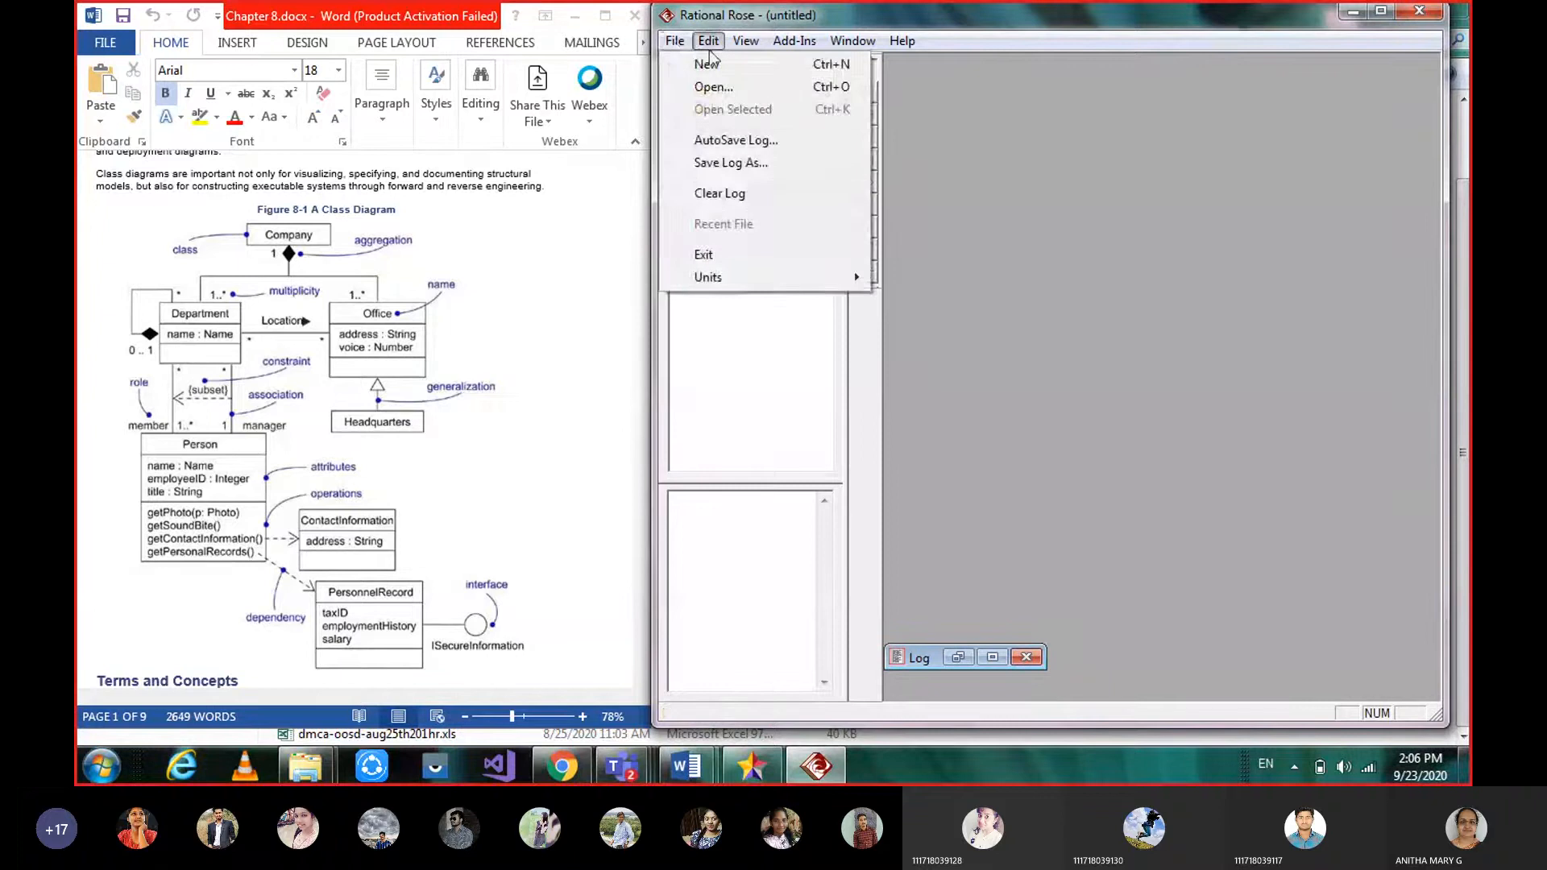
mouse_move(709, 42)
click(720, 281)
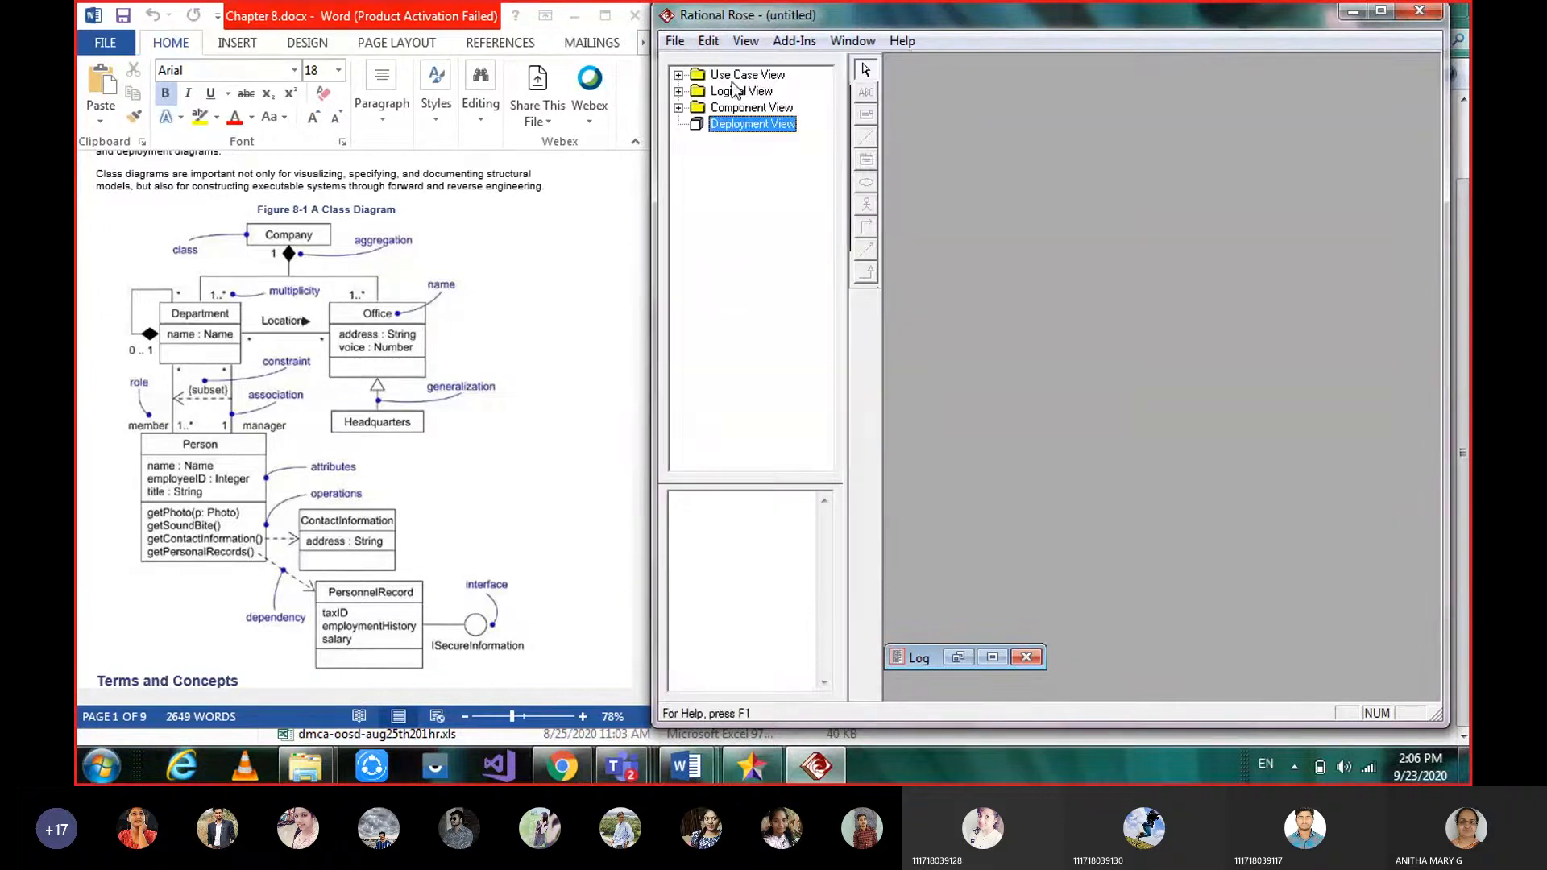
click(712, 44)
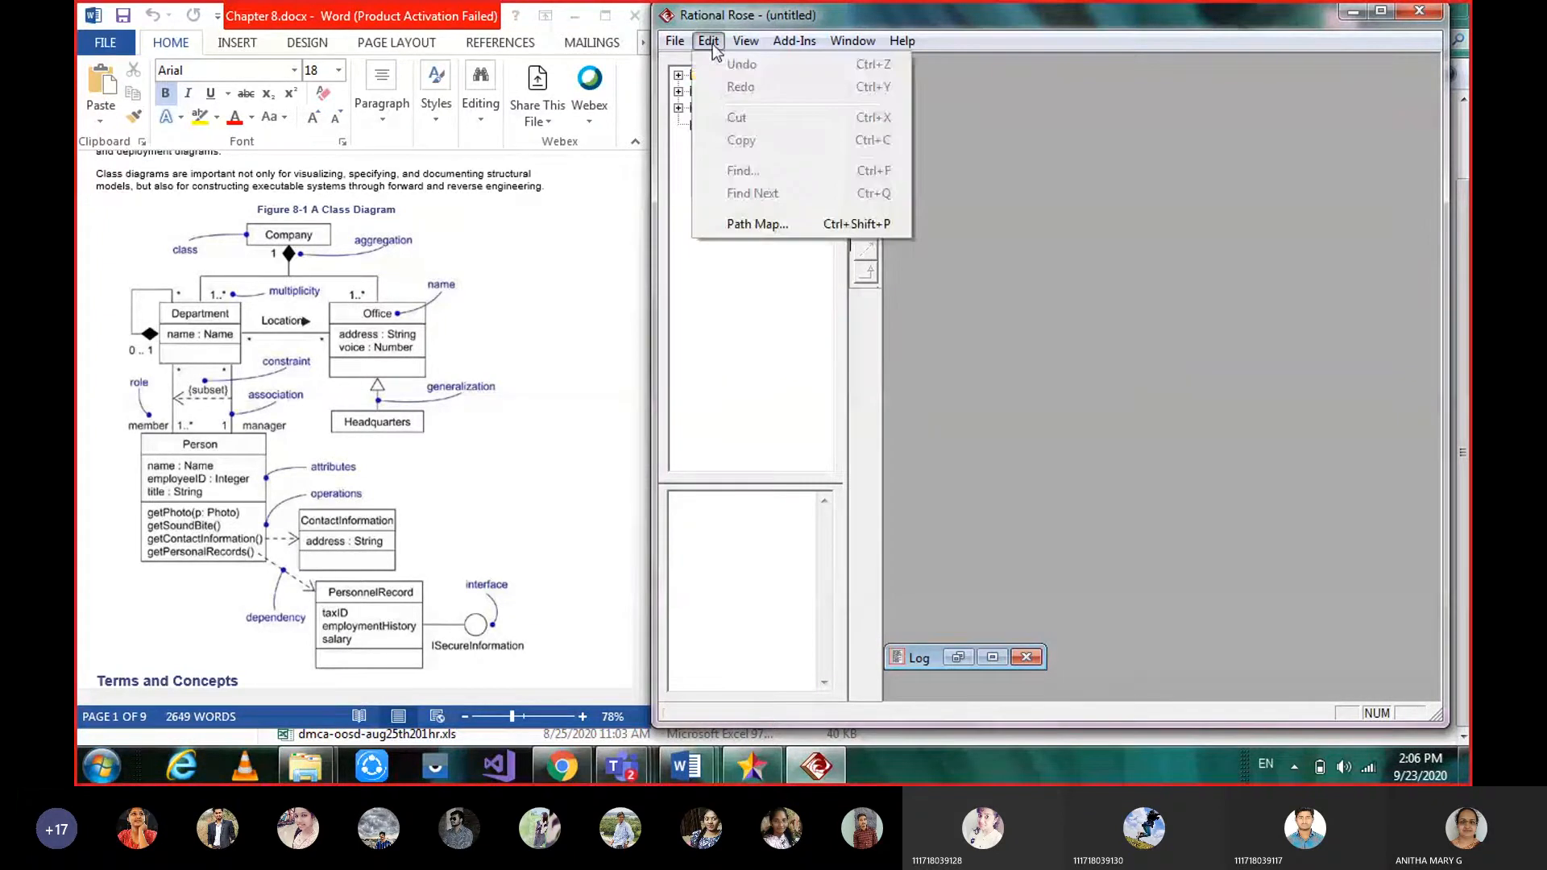
click(809, 8)
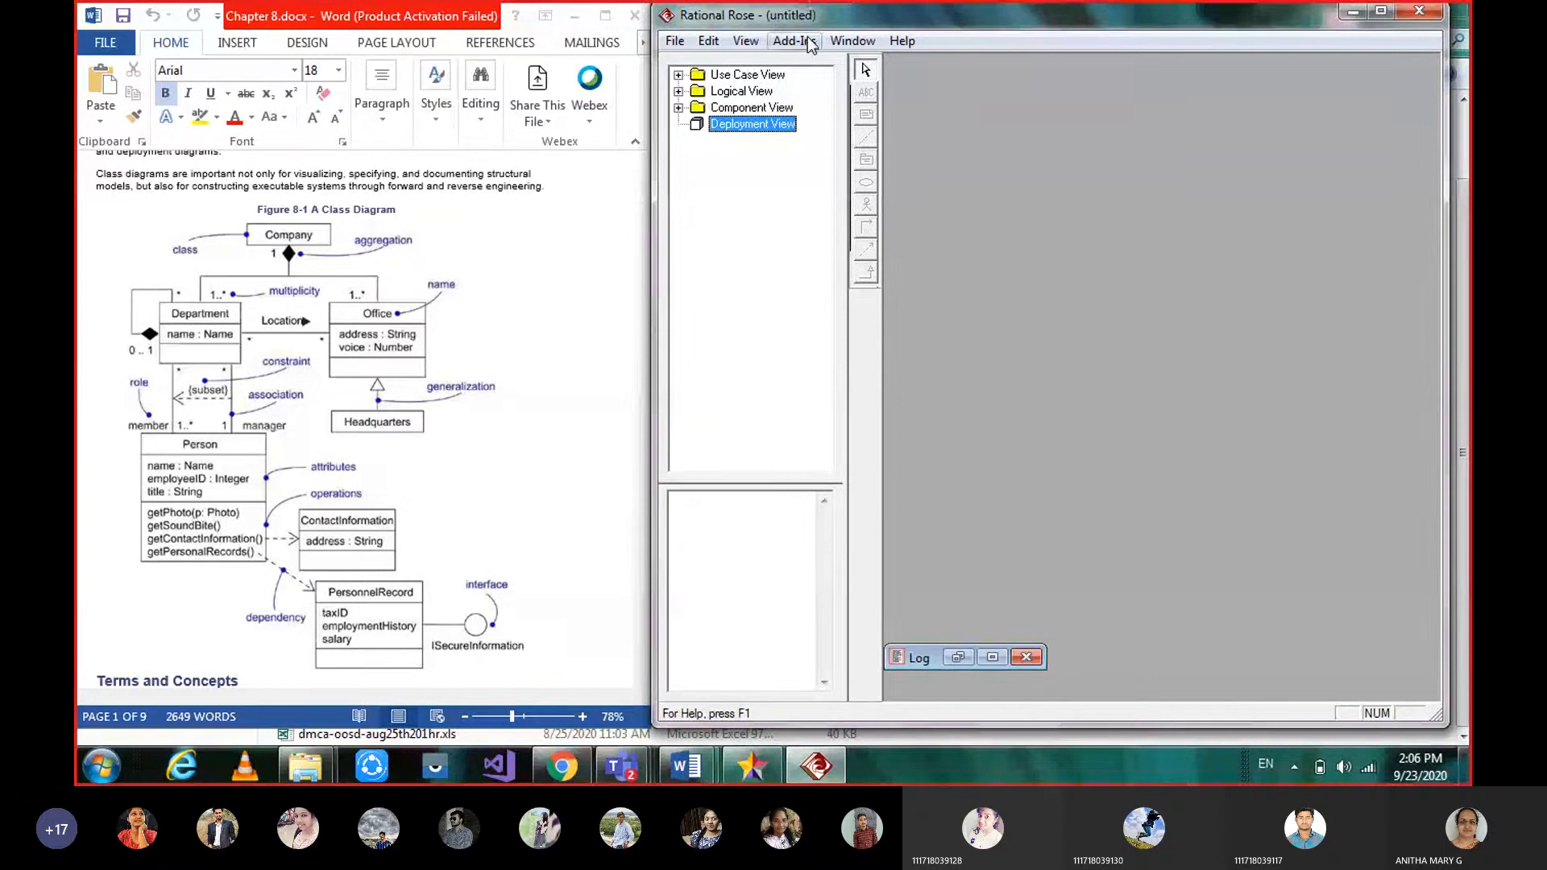
click(810, 42)
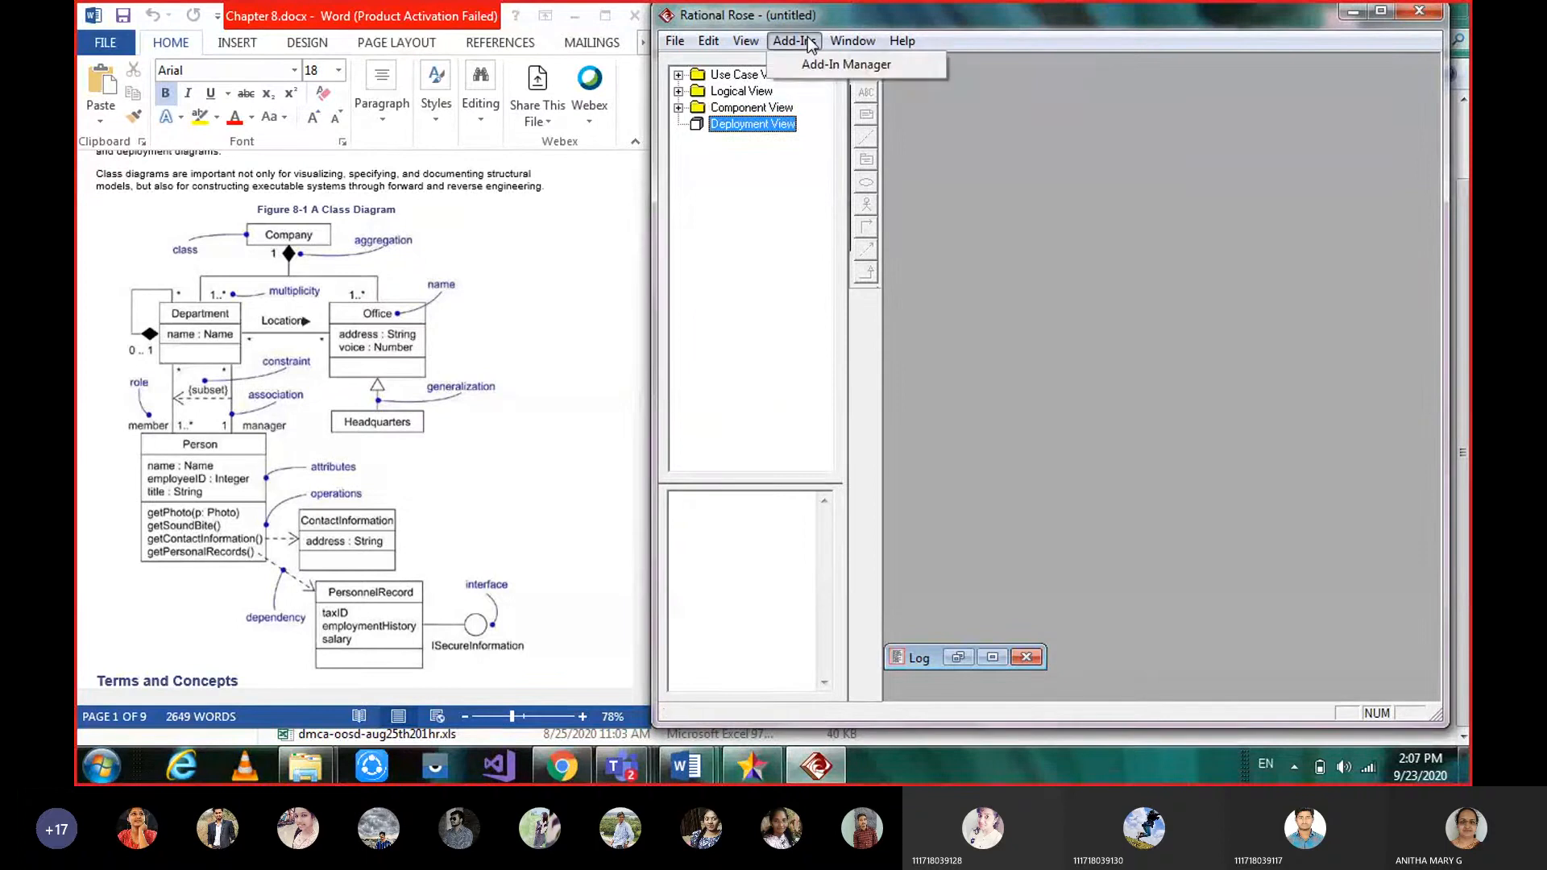
click(852, 42)
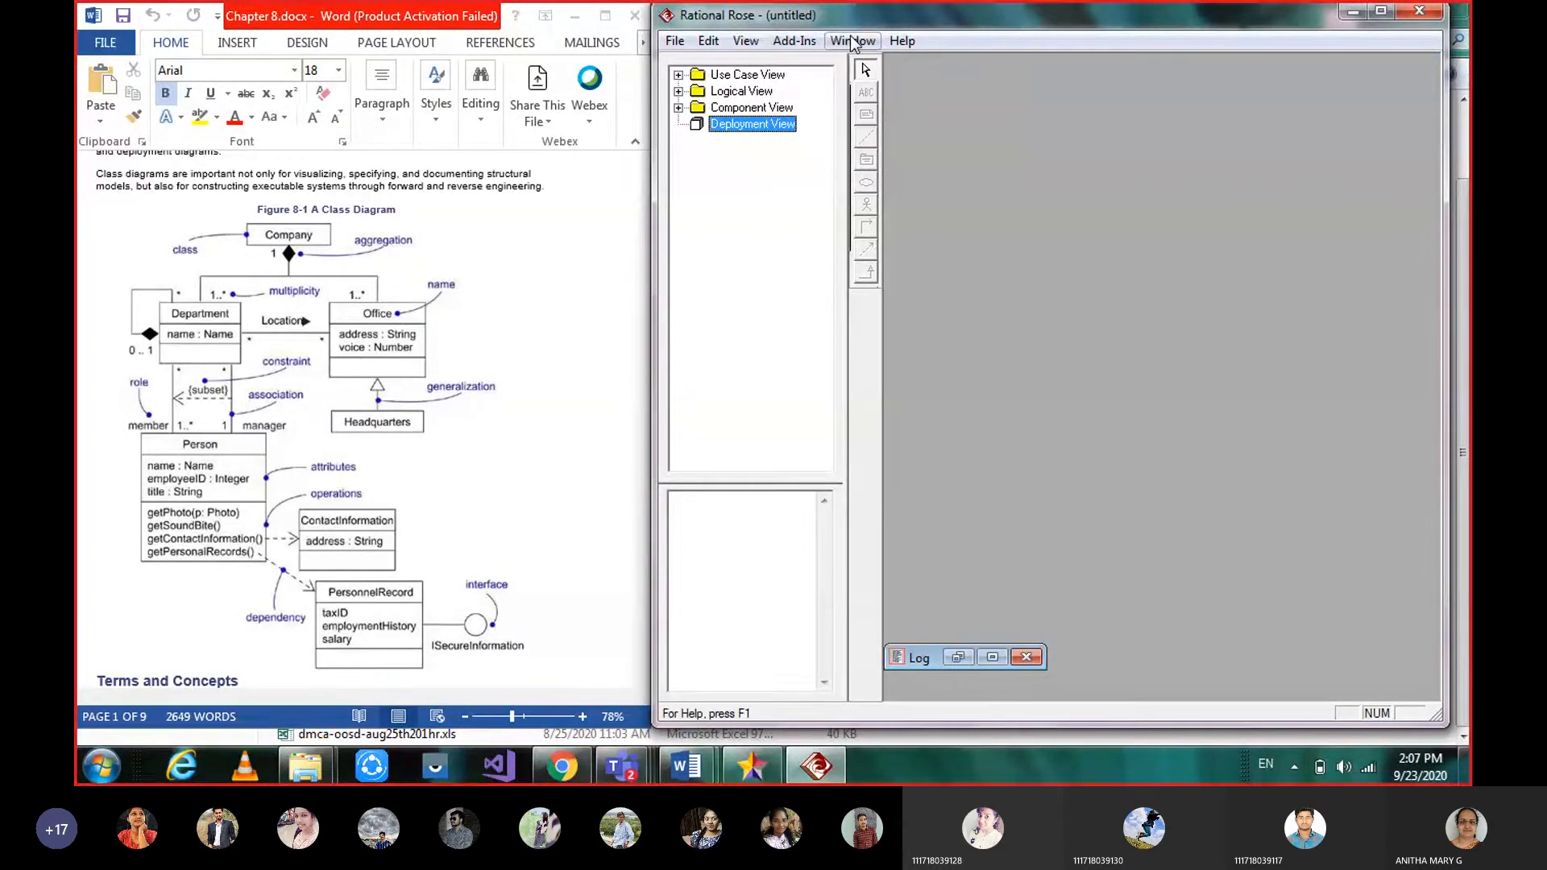
Show the Standard toolbar and hide it again.
click(747, 45)
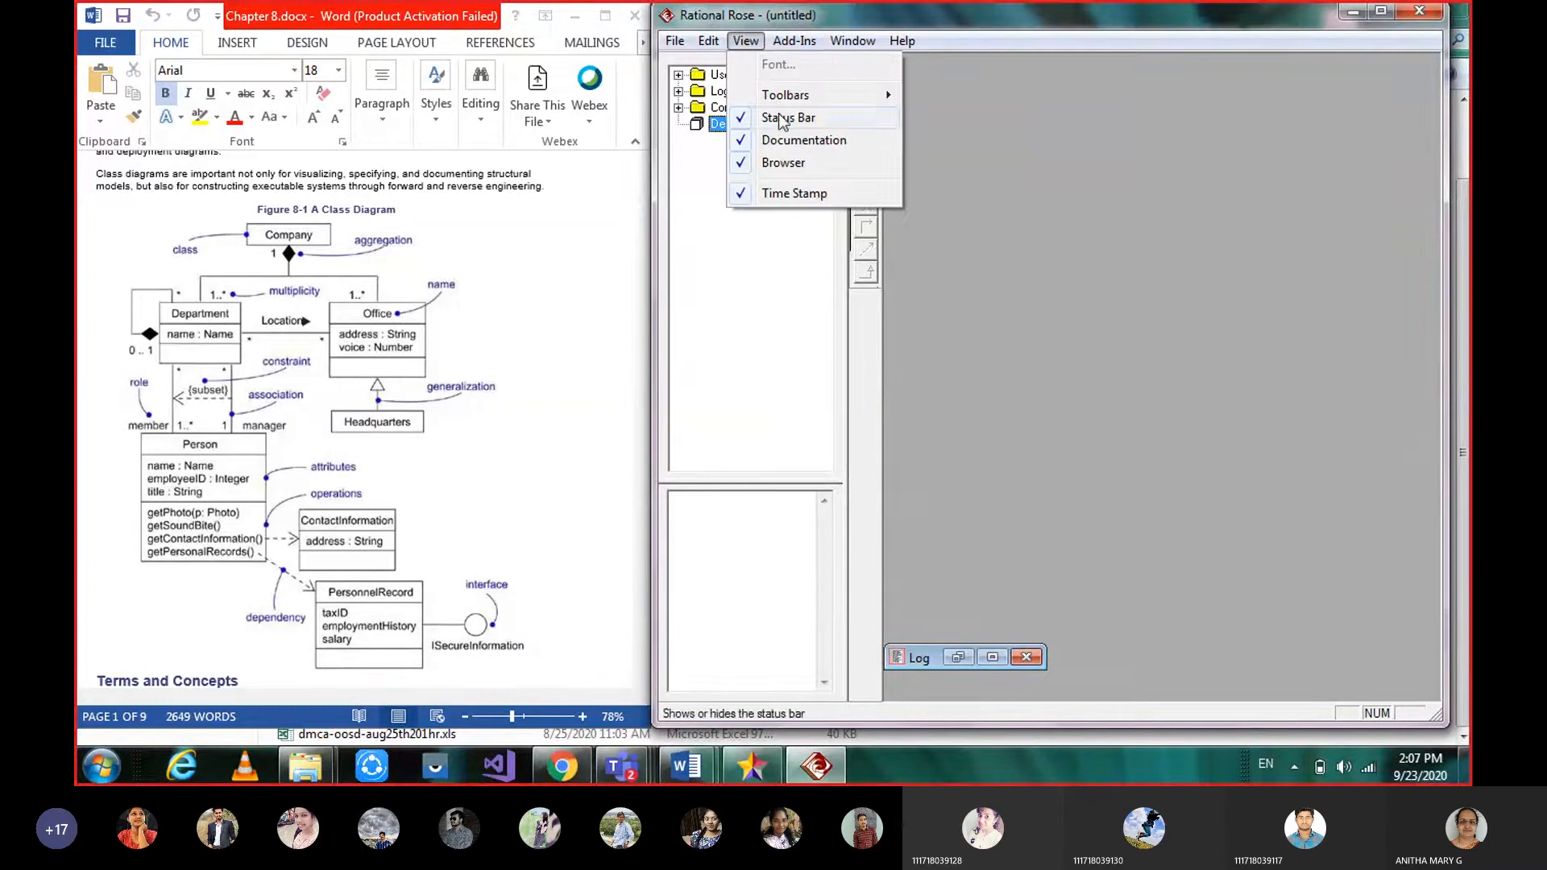
mouse_move(782, 100)
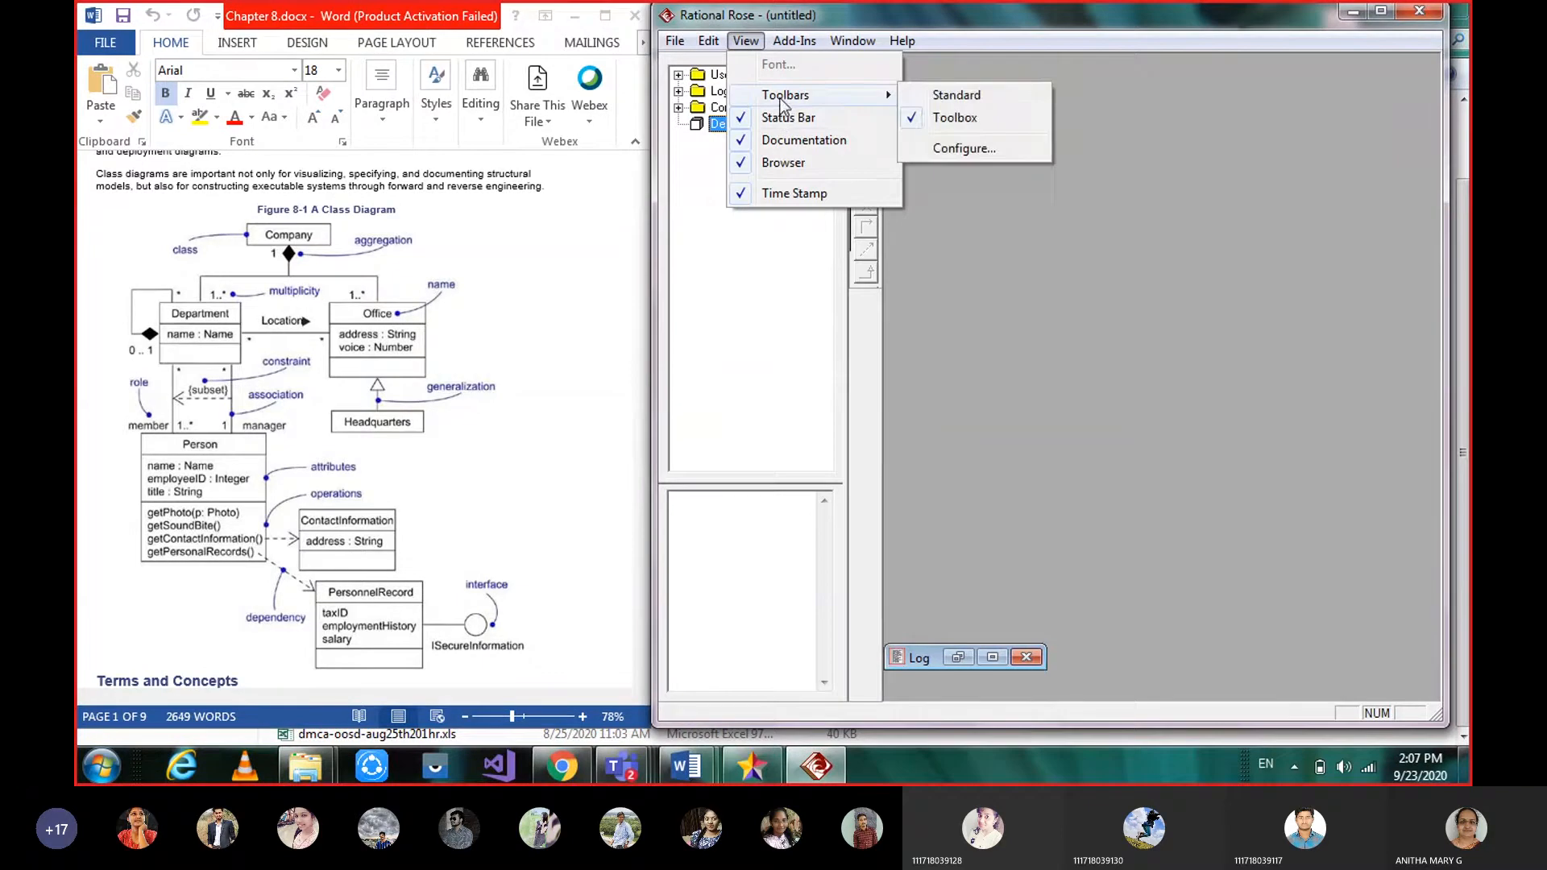
click(979, 95)
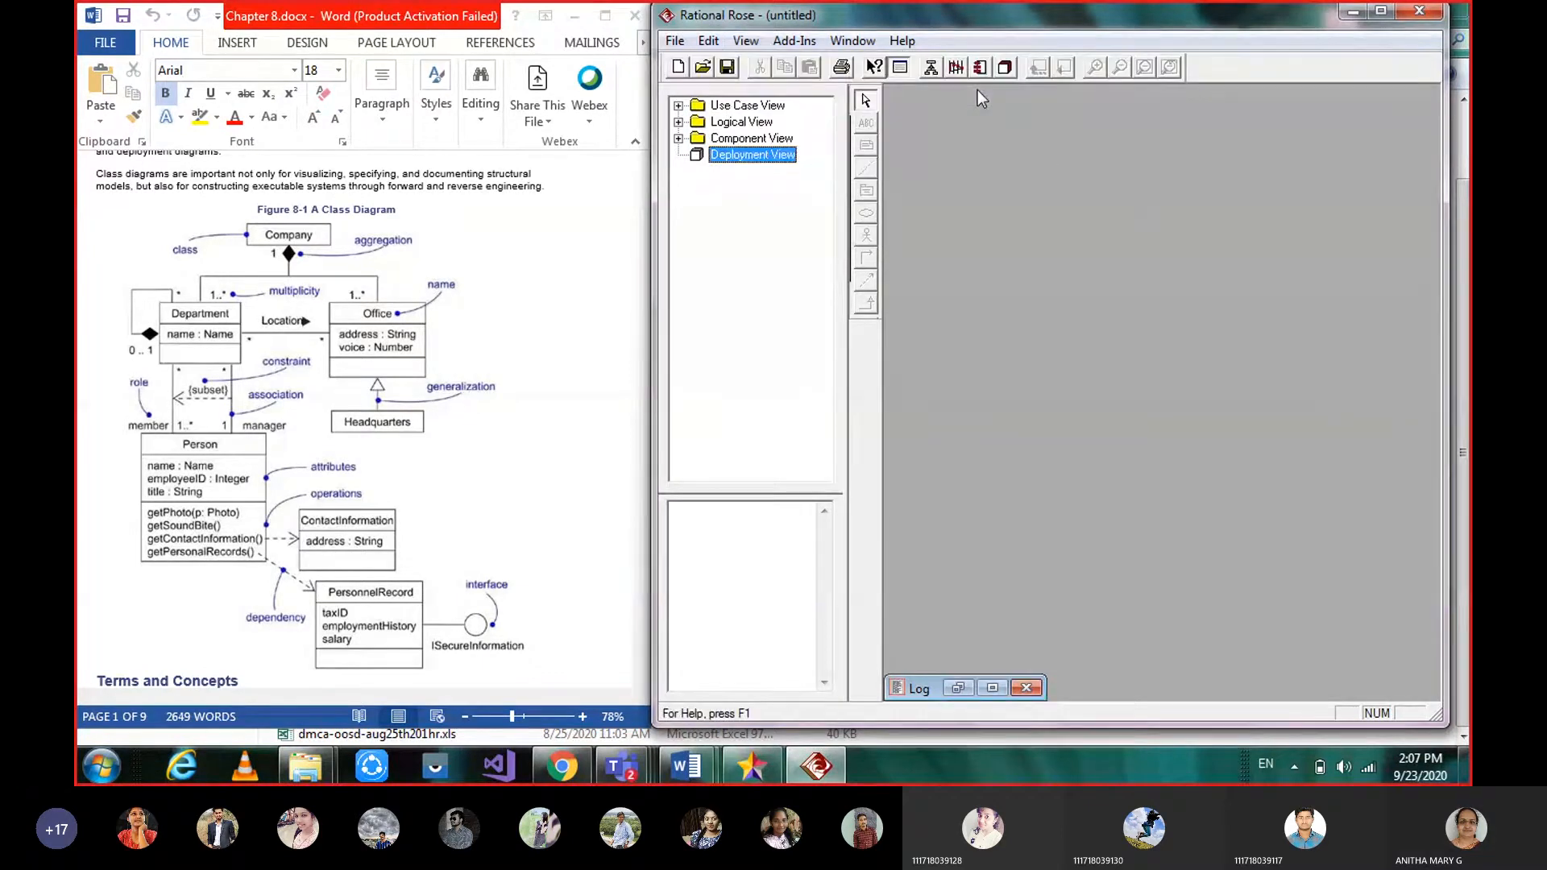
click(745, 42)
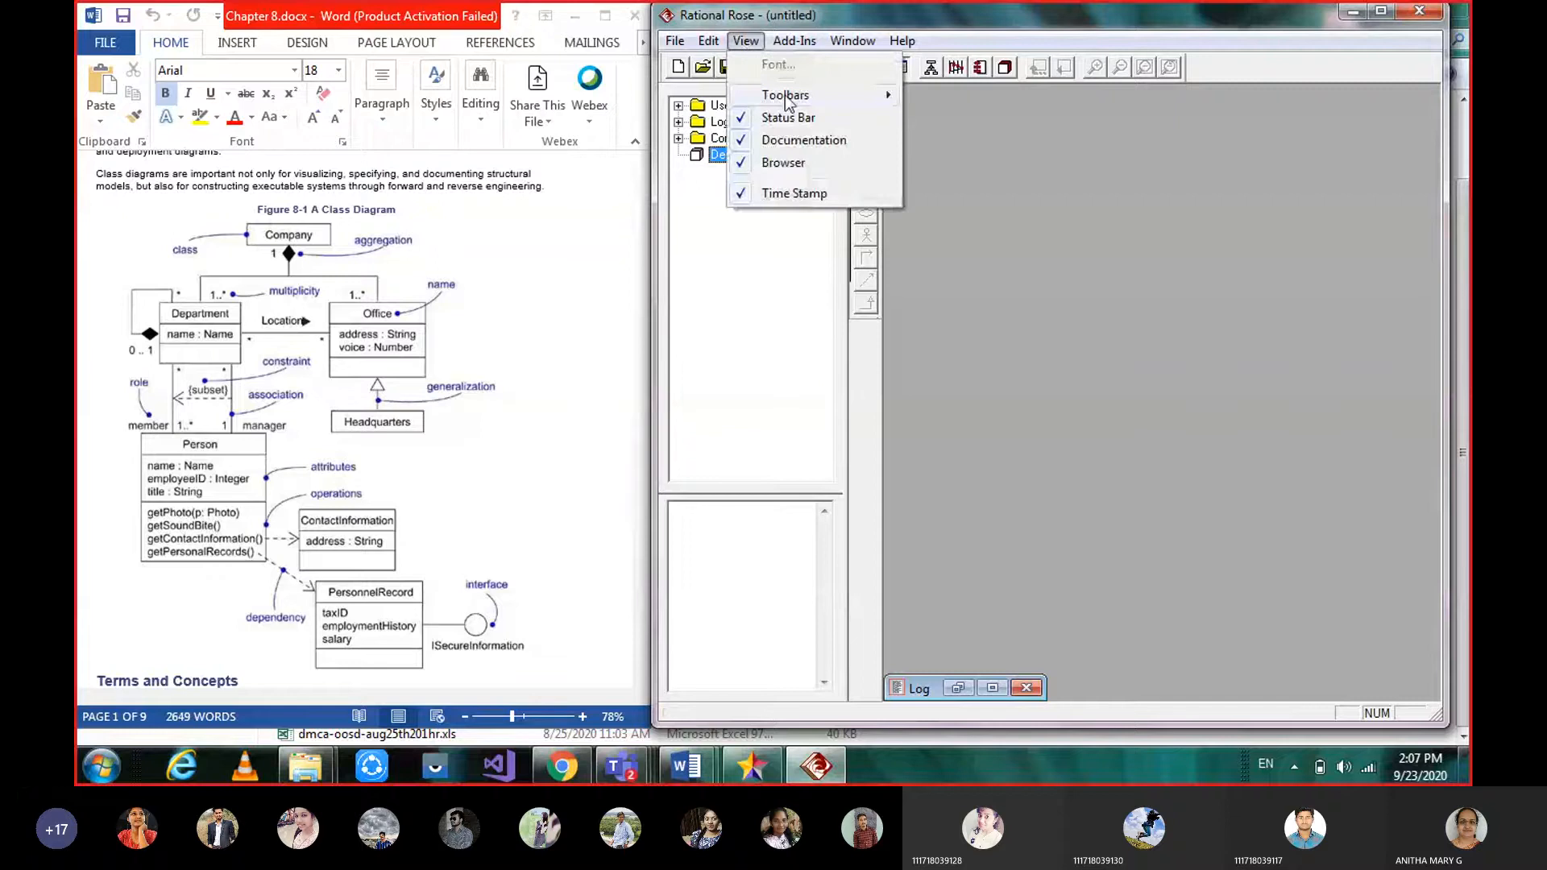
mouse_move(855, 95)
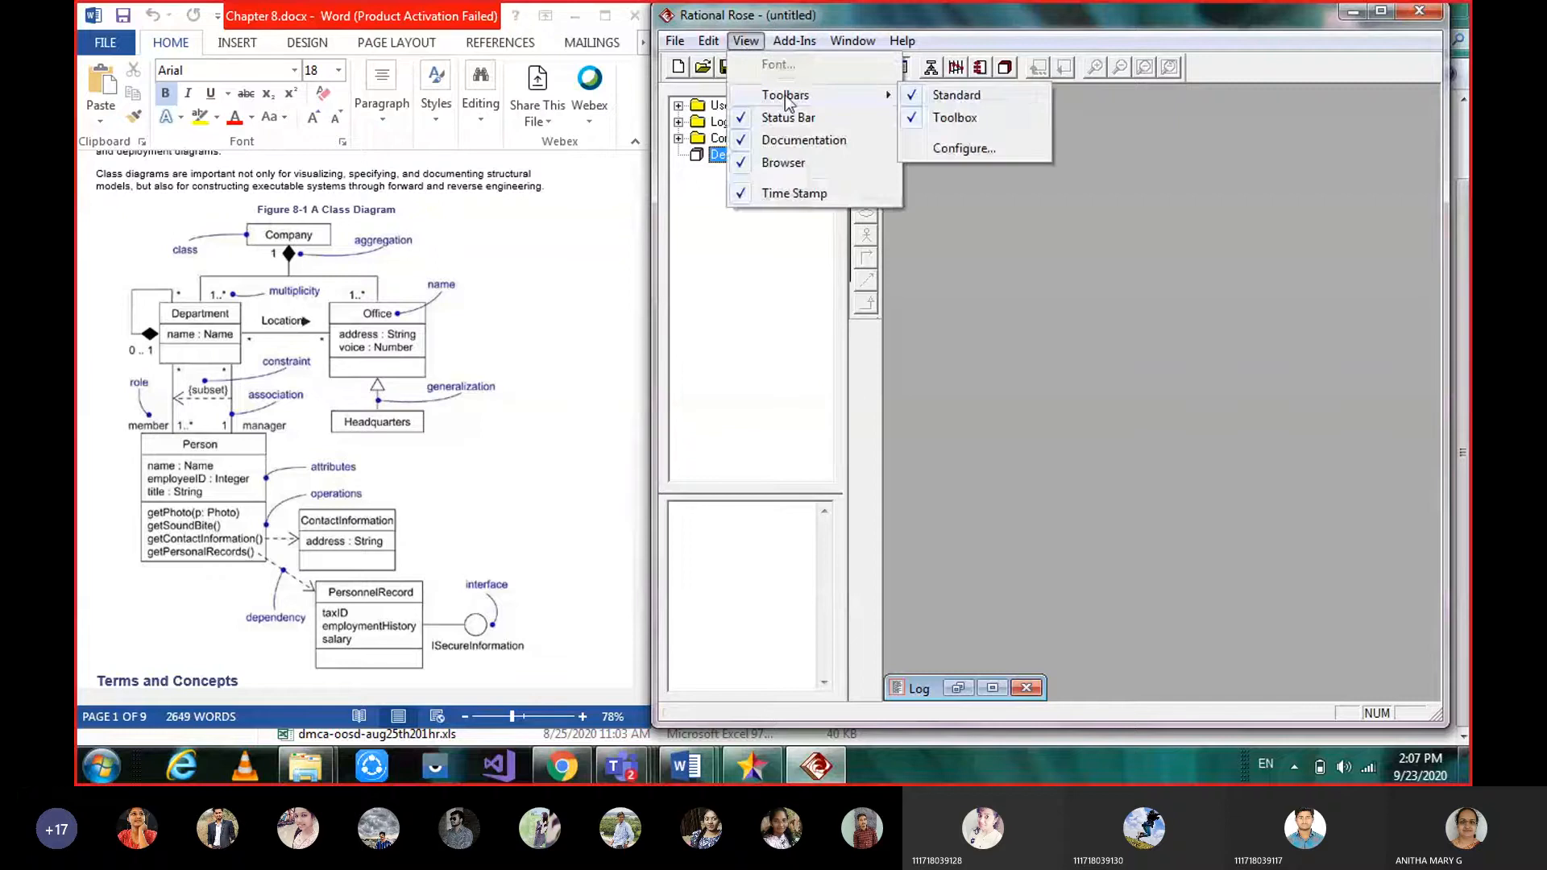
click(959, 96)
click(709, 41)
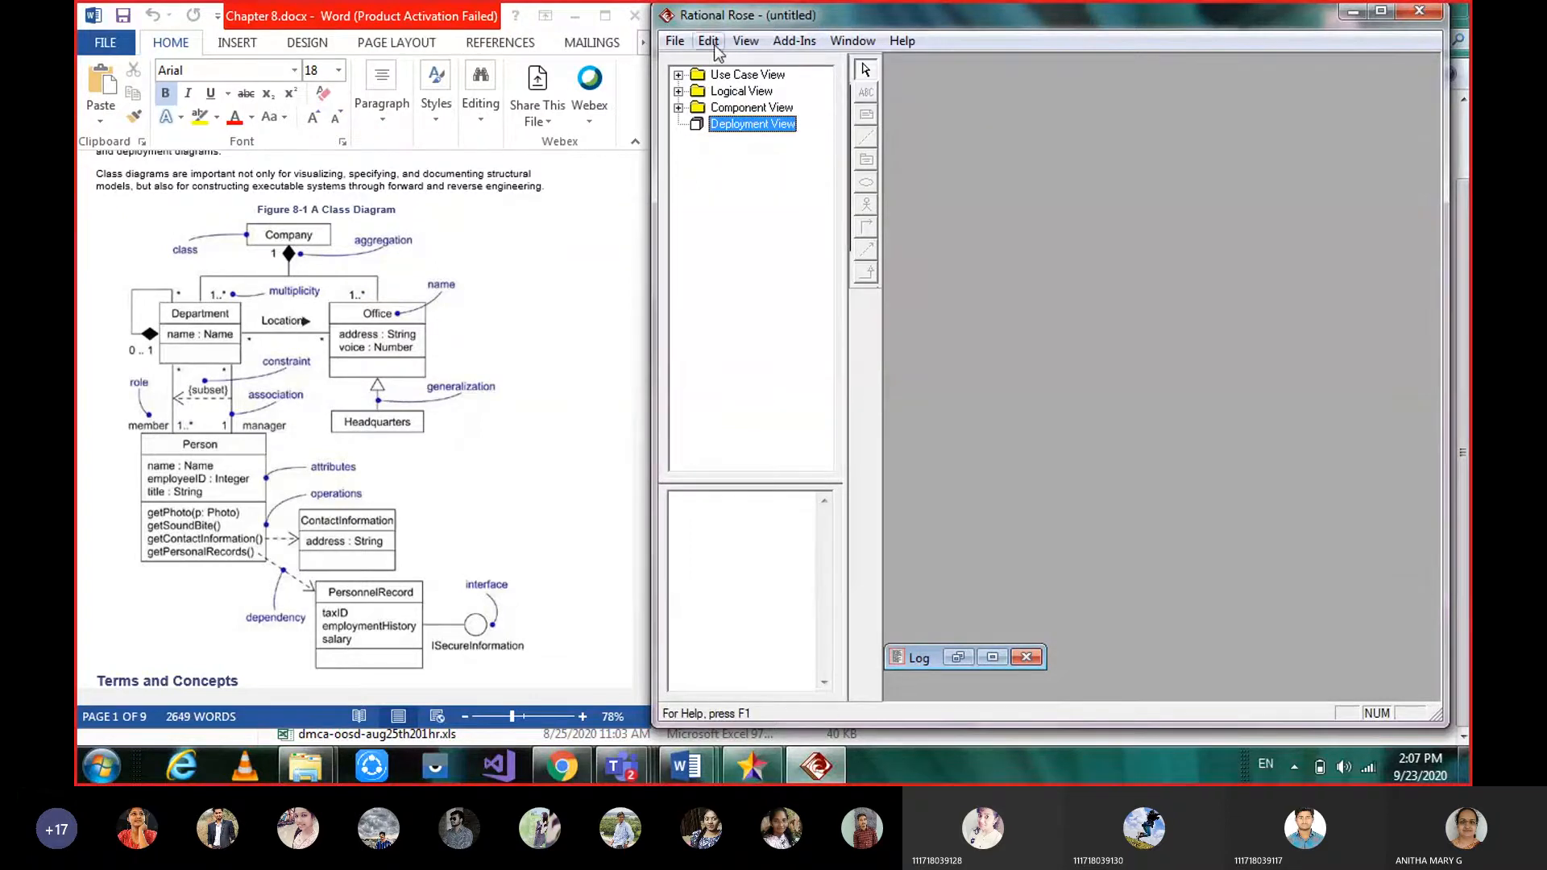
mouse_move(795, 42)
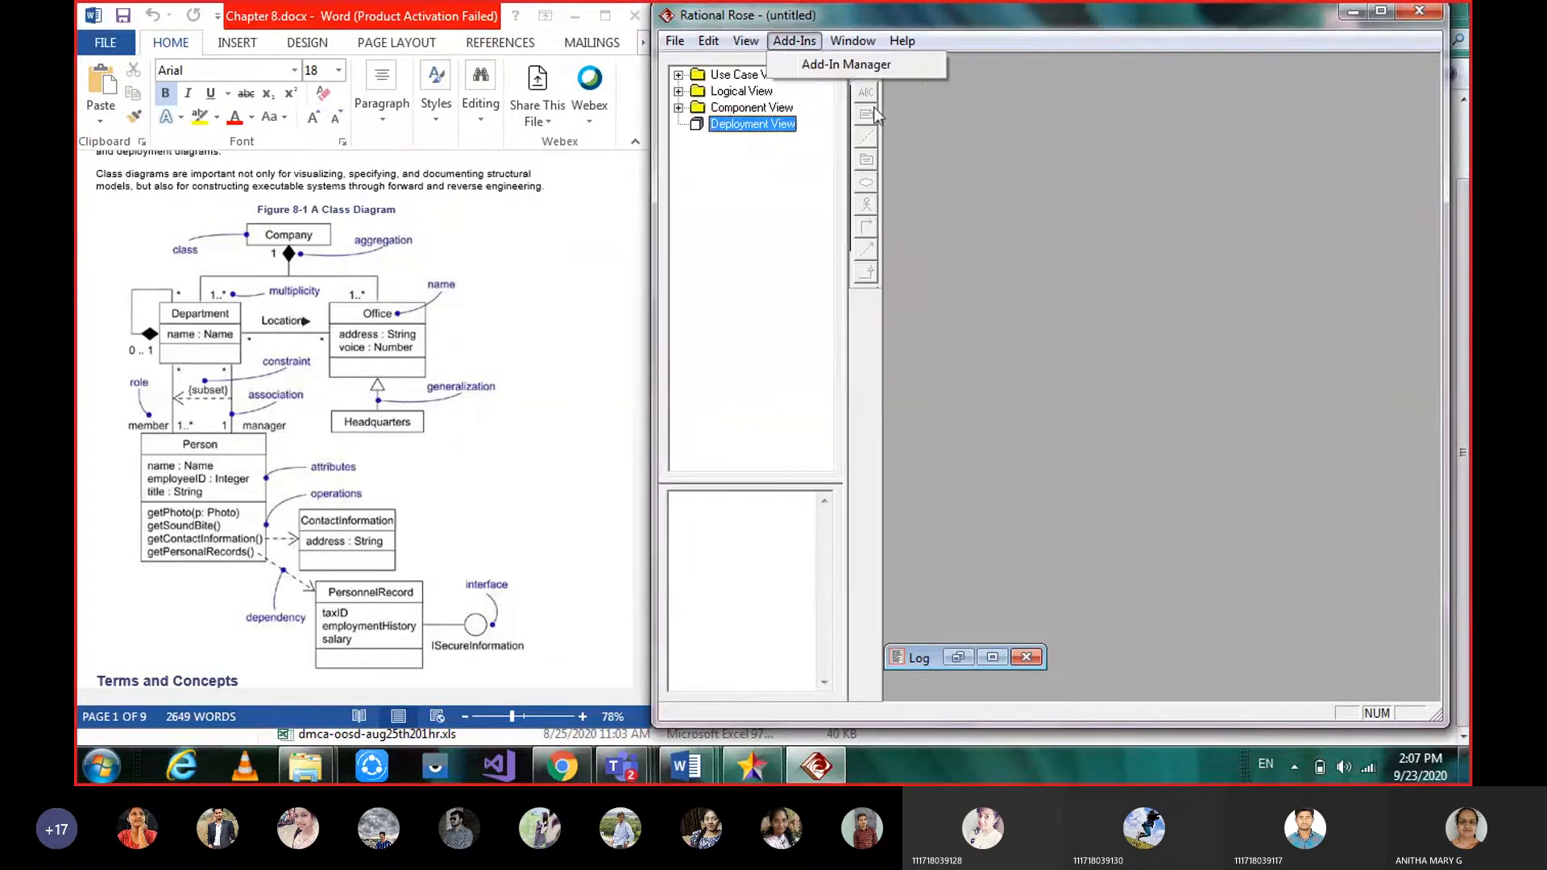
click(717, 46)
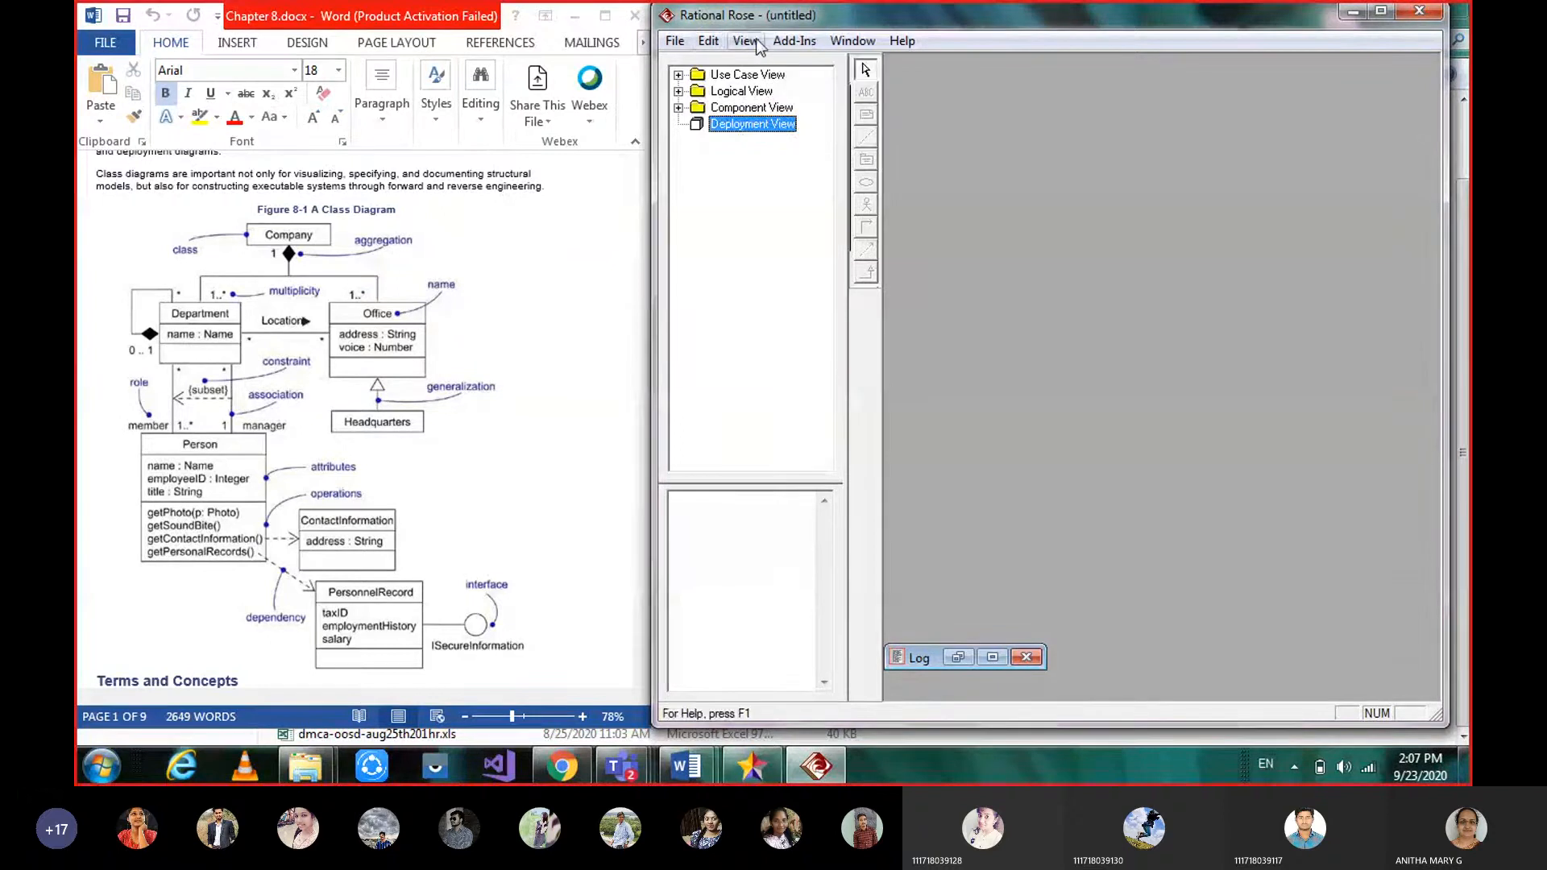
click(853, 41)
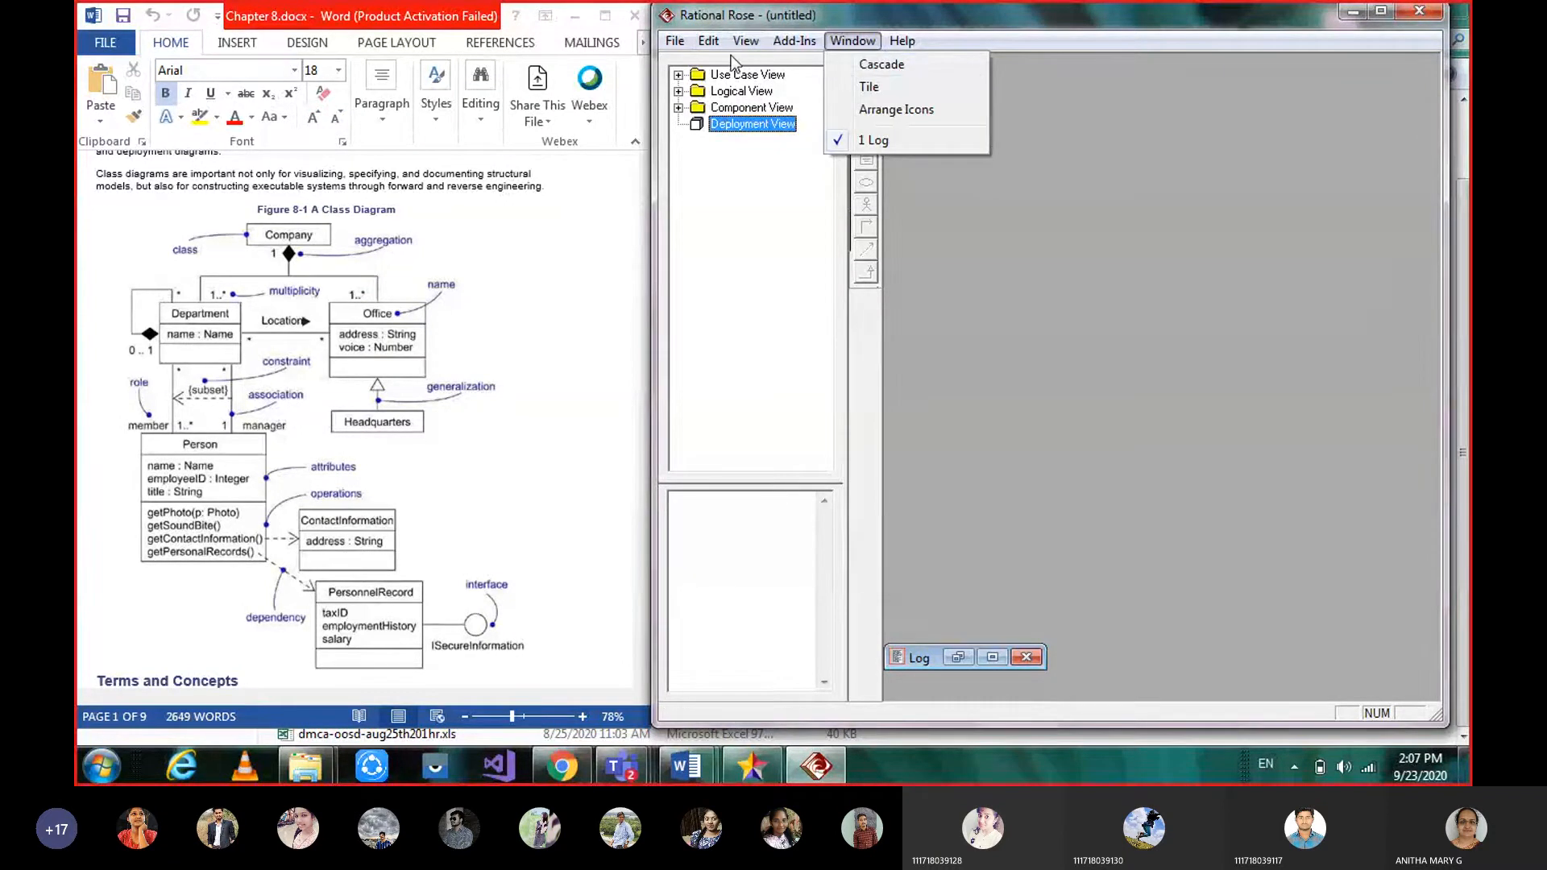
Turn on the Standard toolbar.
mouse_move(743, 43)
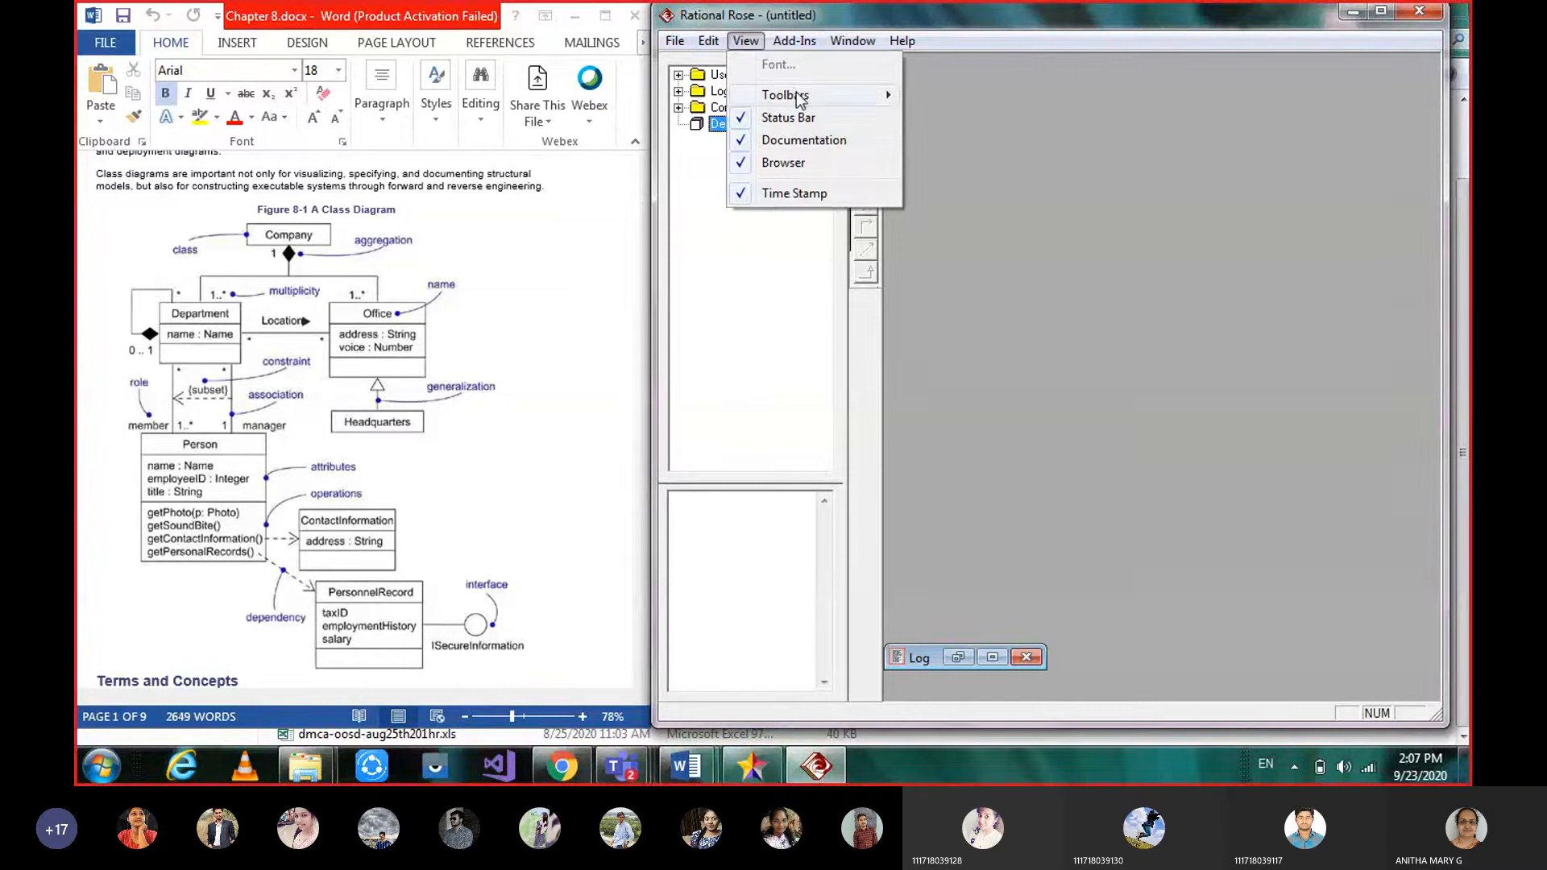
mouse_move(798, 95)
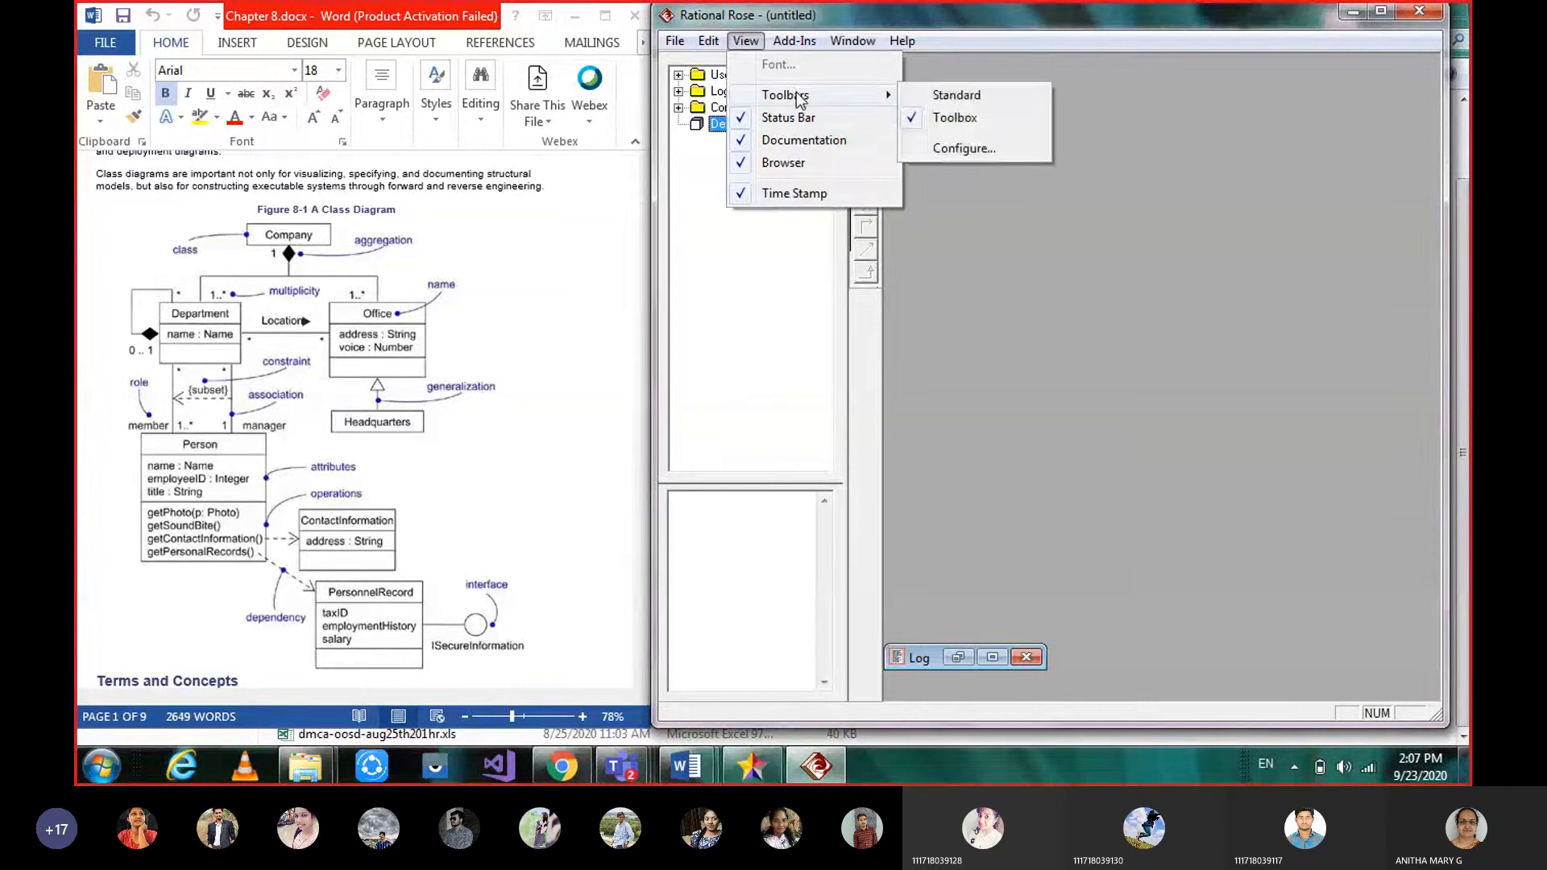
click(970, 95)
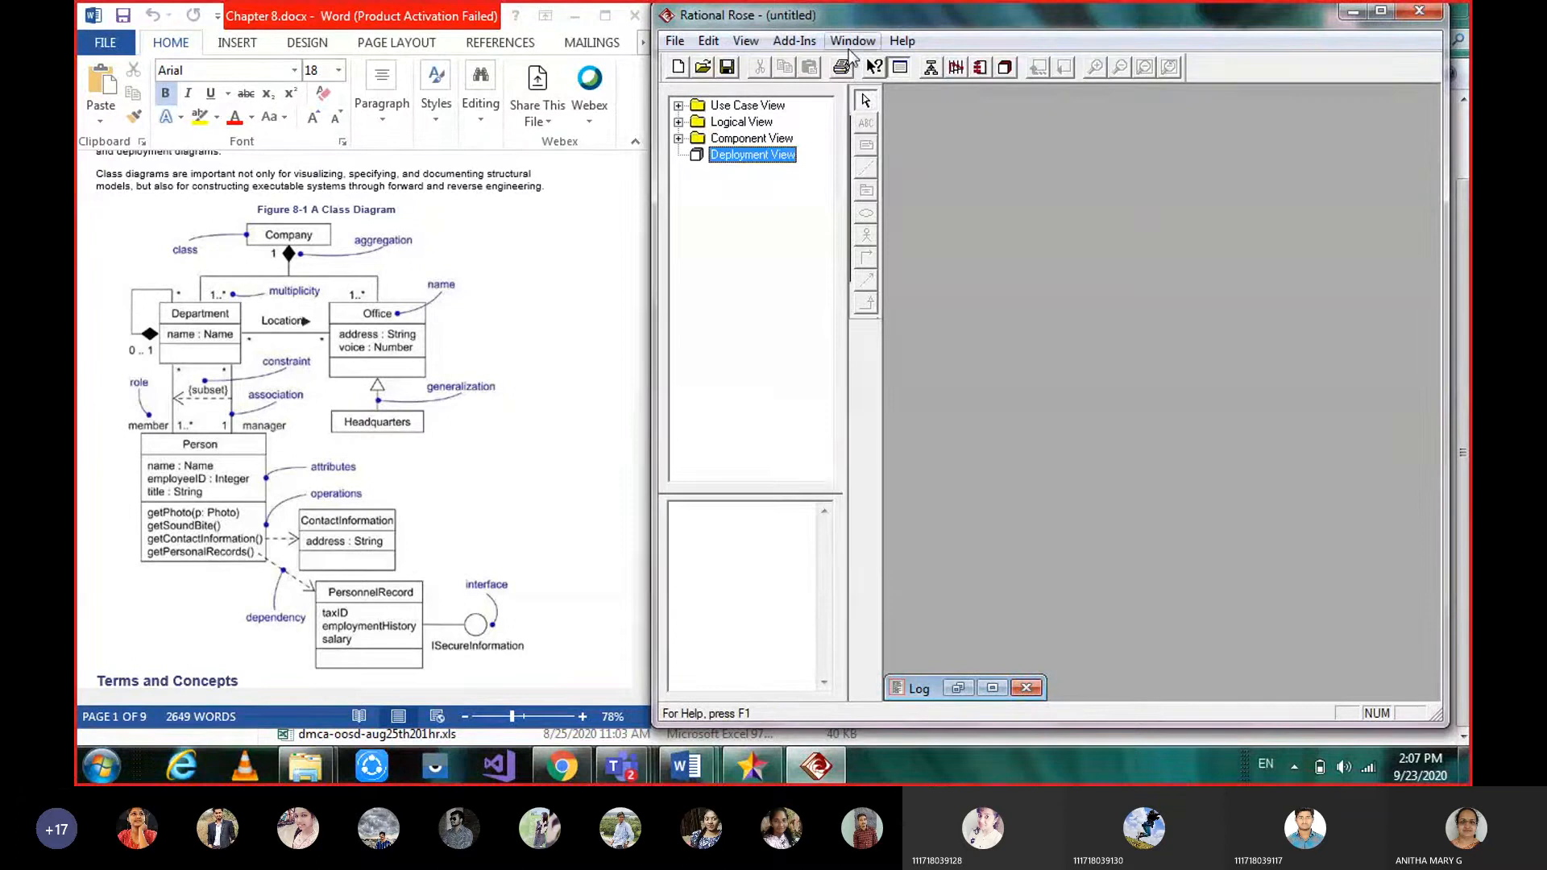
Close Rational Rose, relaunch Rational Rose 98 Enterprise Edition and dismiss the new model dialog without choosing a framework.
click(1423, 13)
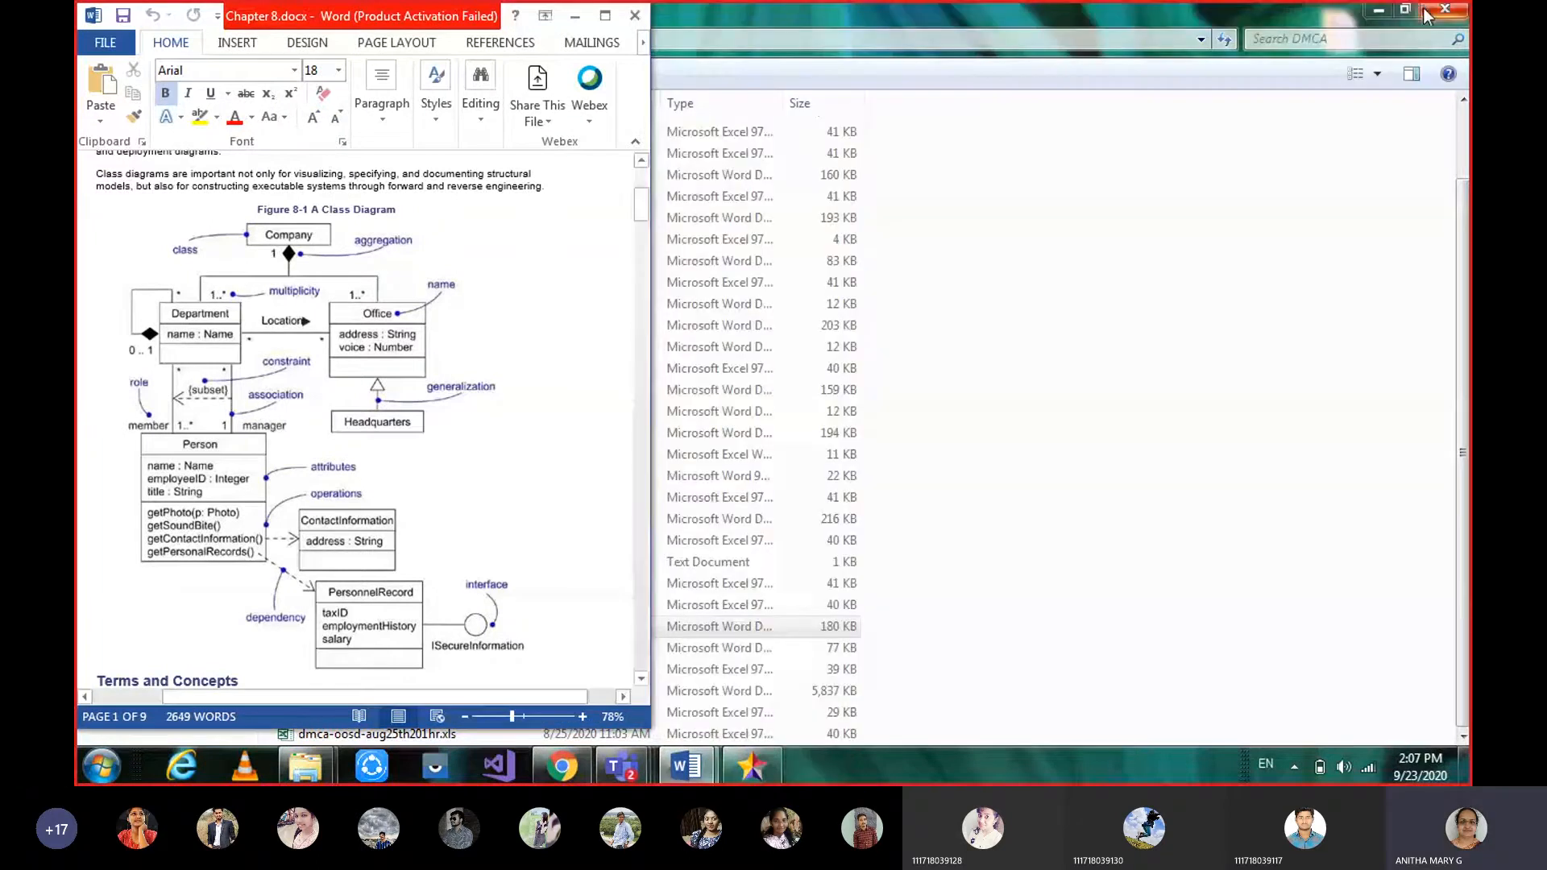
click(101, 770)
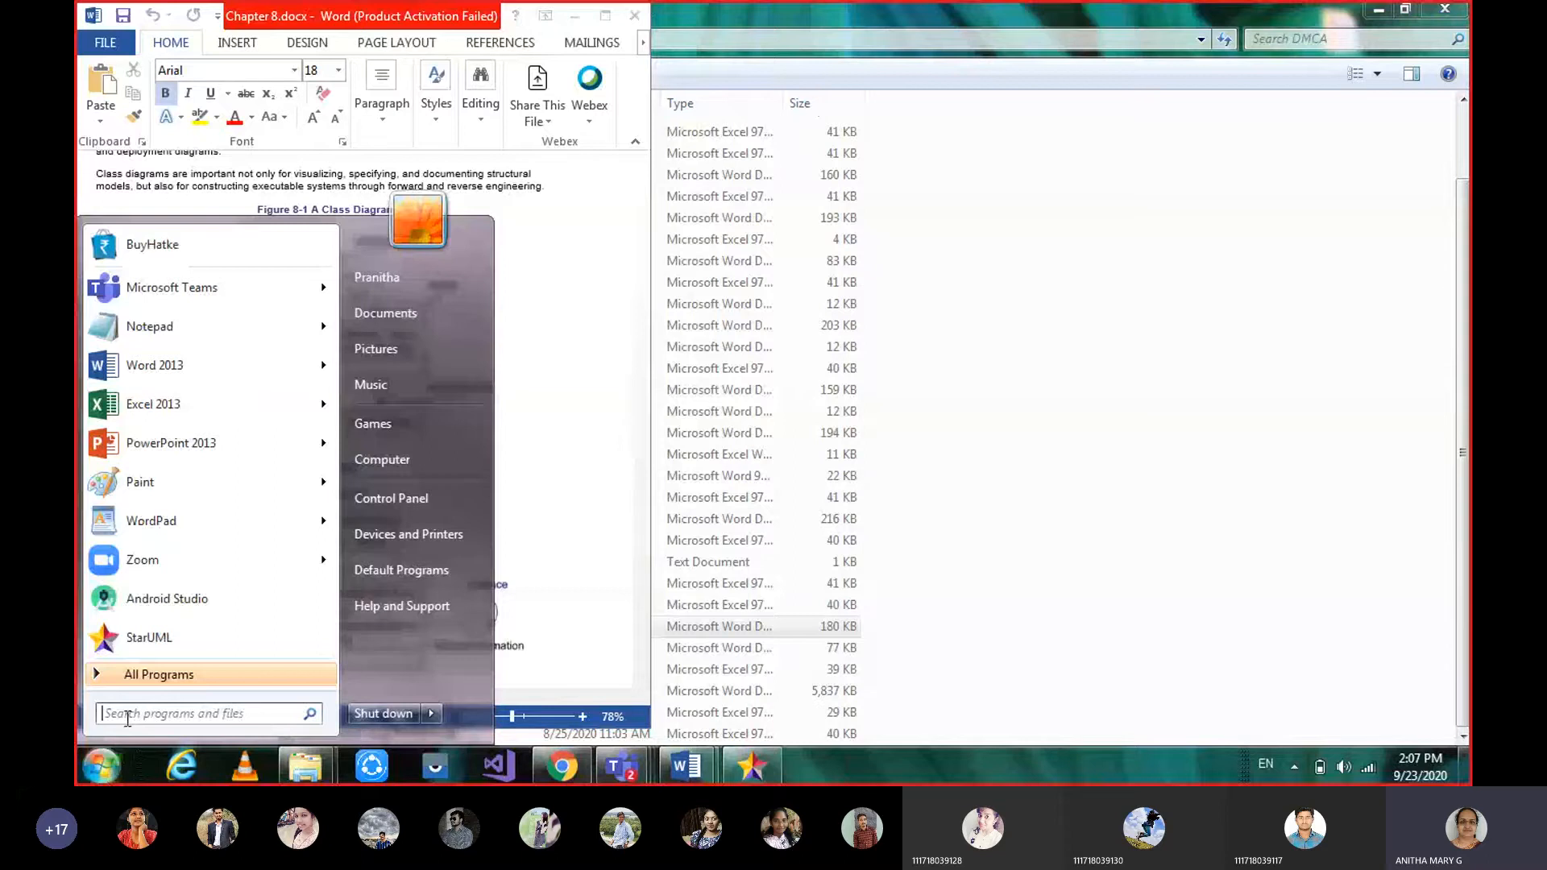
text(ra)
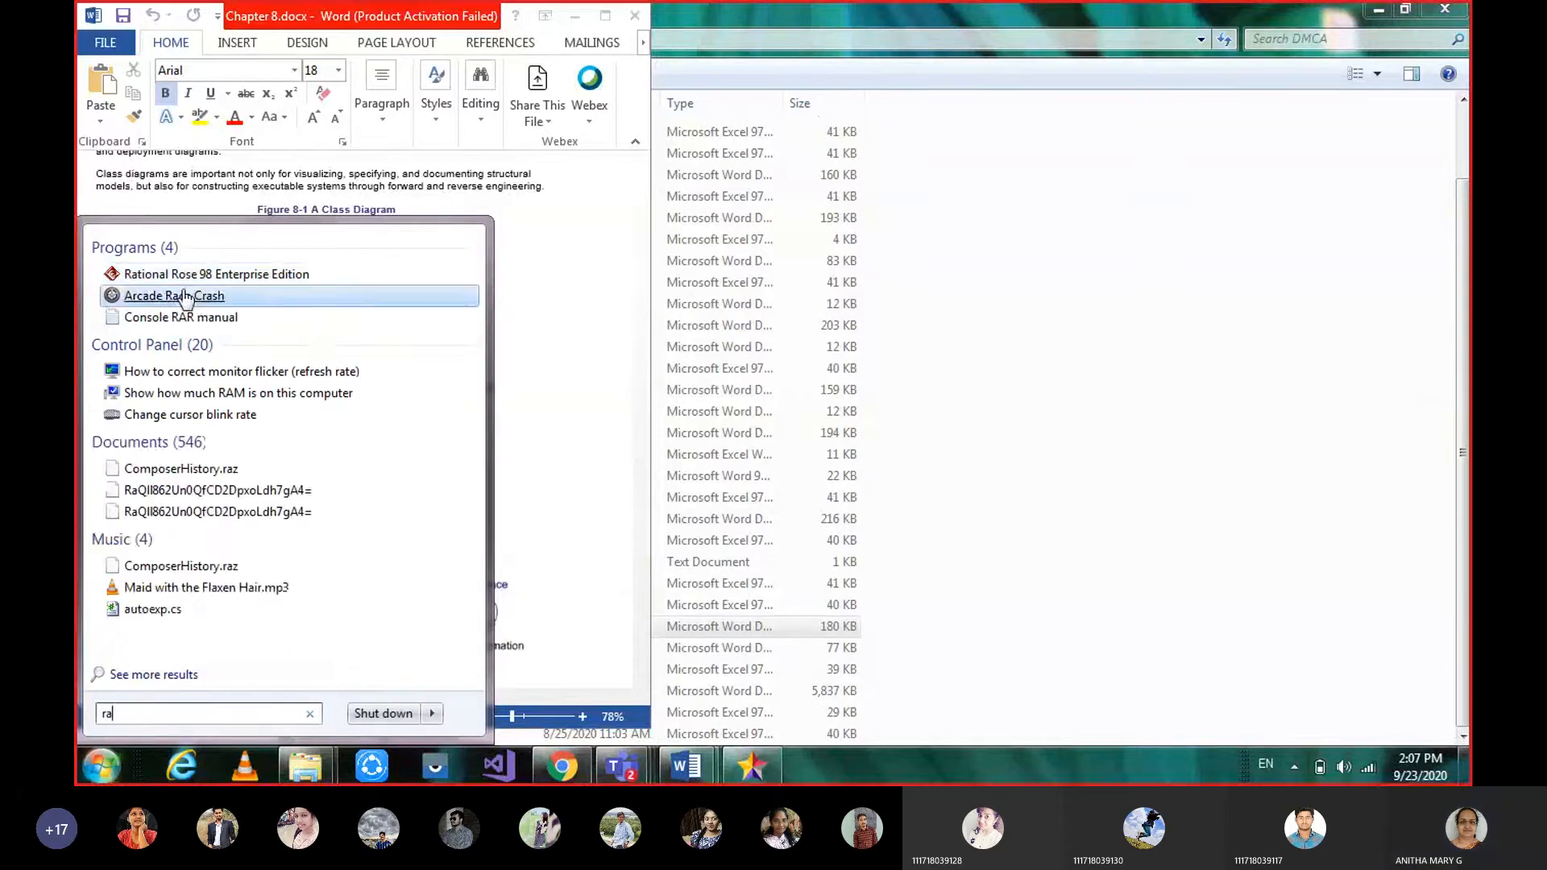
click(225, 278)
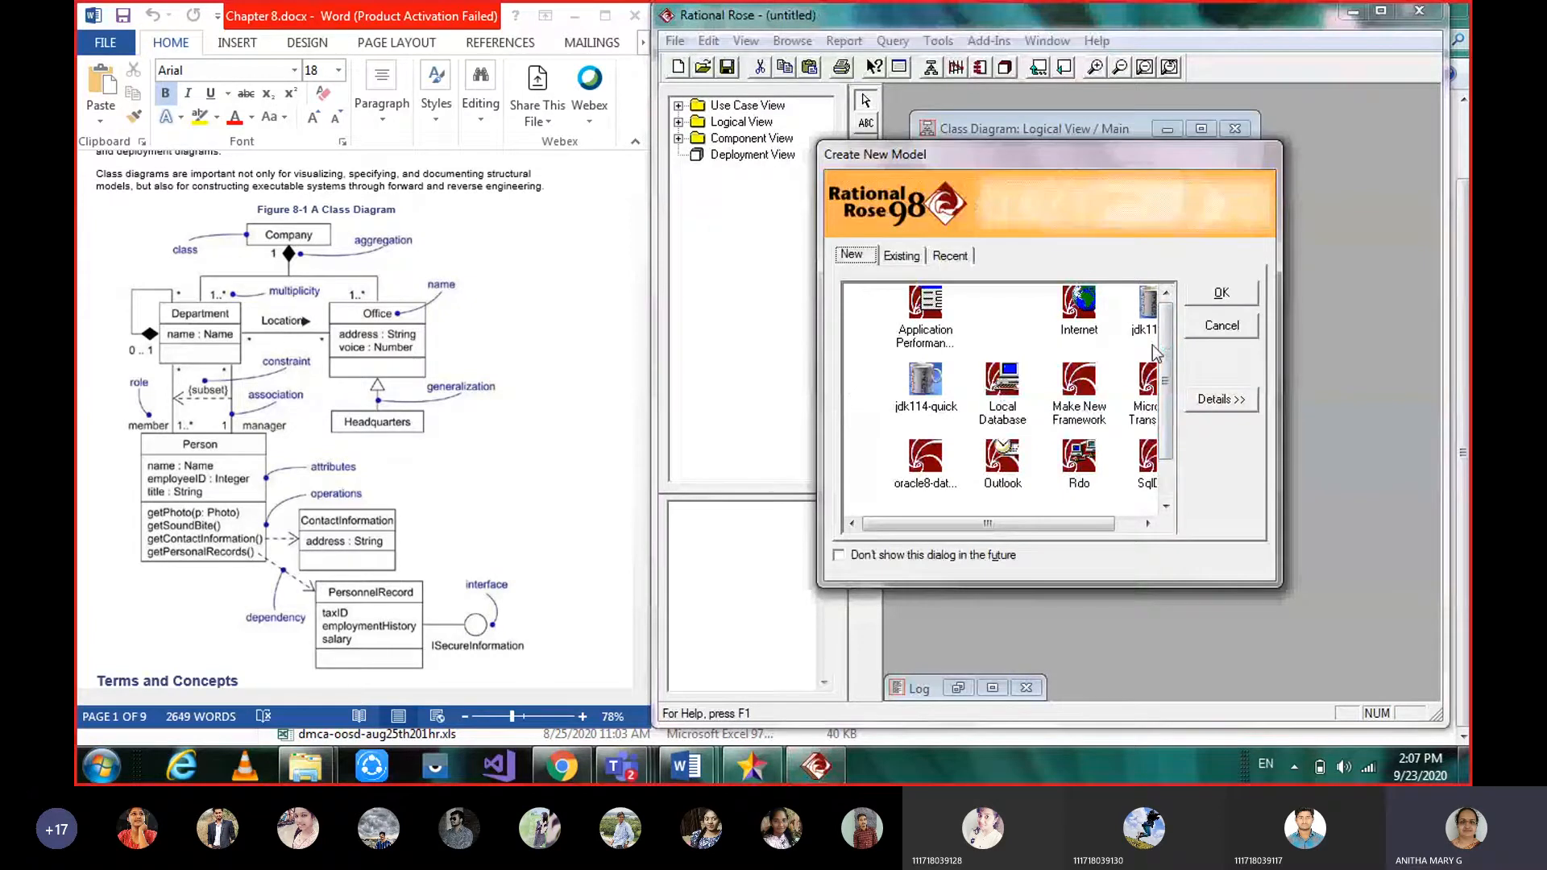
click(1218, 332)
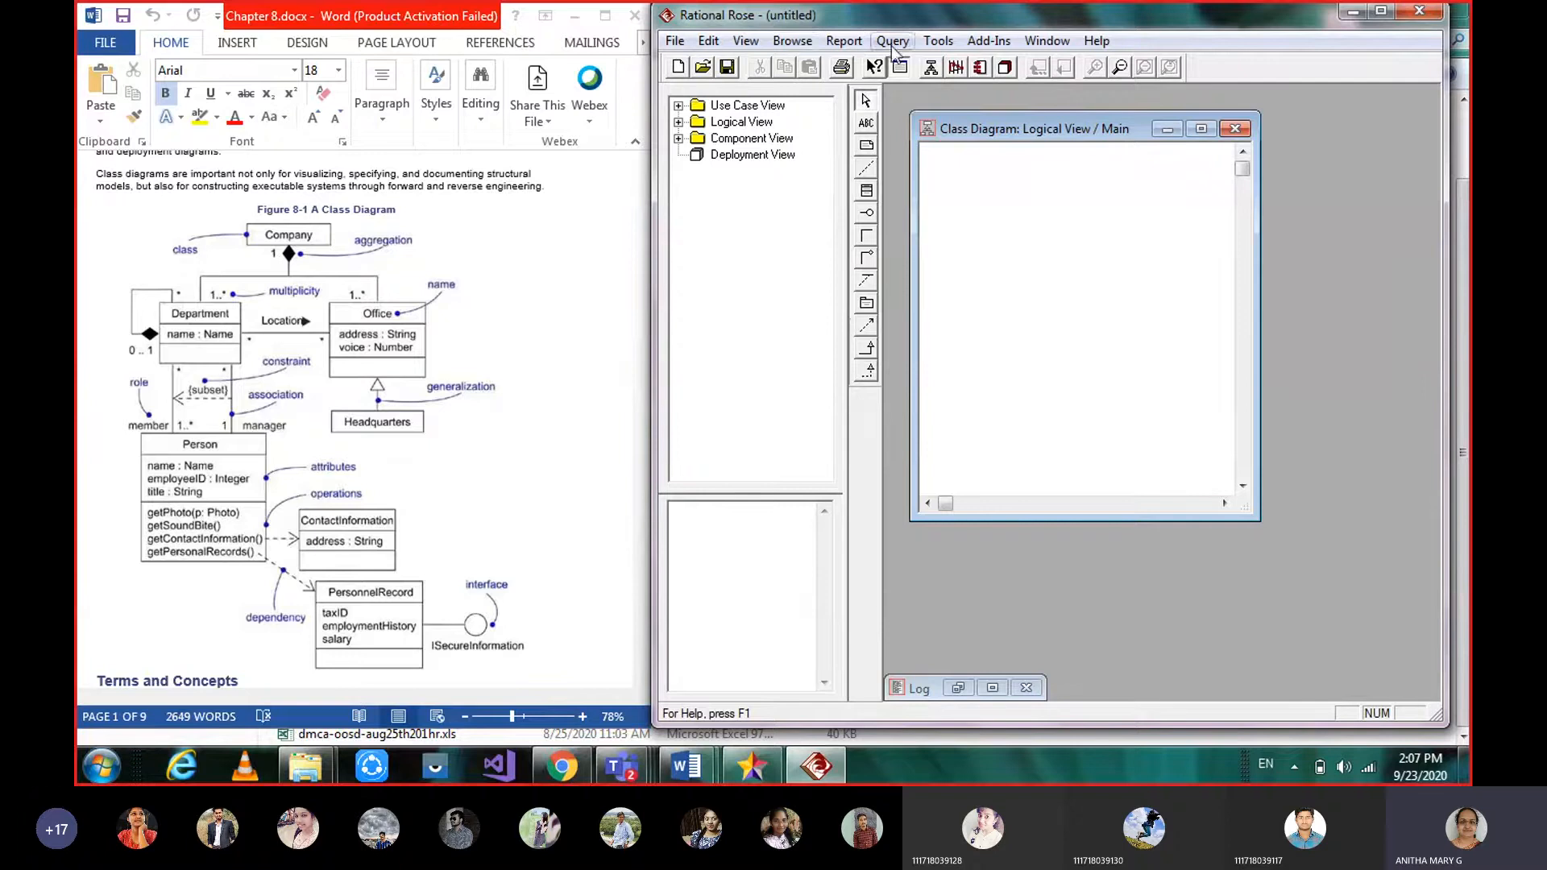
Examine the diagram types in Rational Rose, and switch to StarUML, placed beside it, to view the types it can add.
click(793, 41)
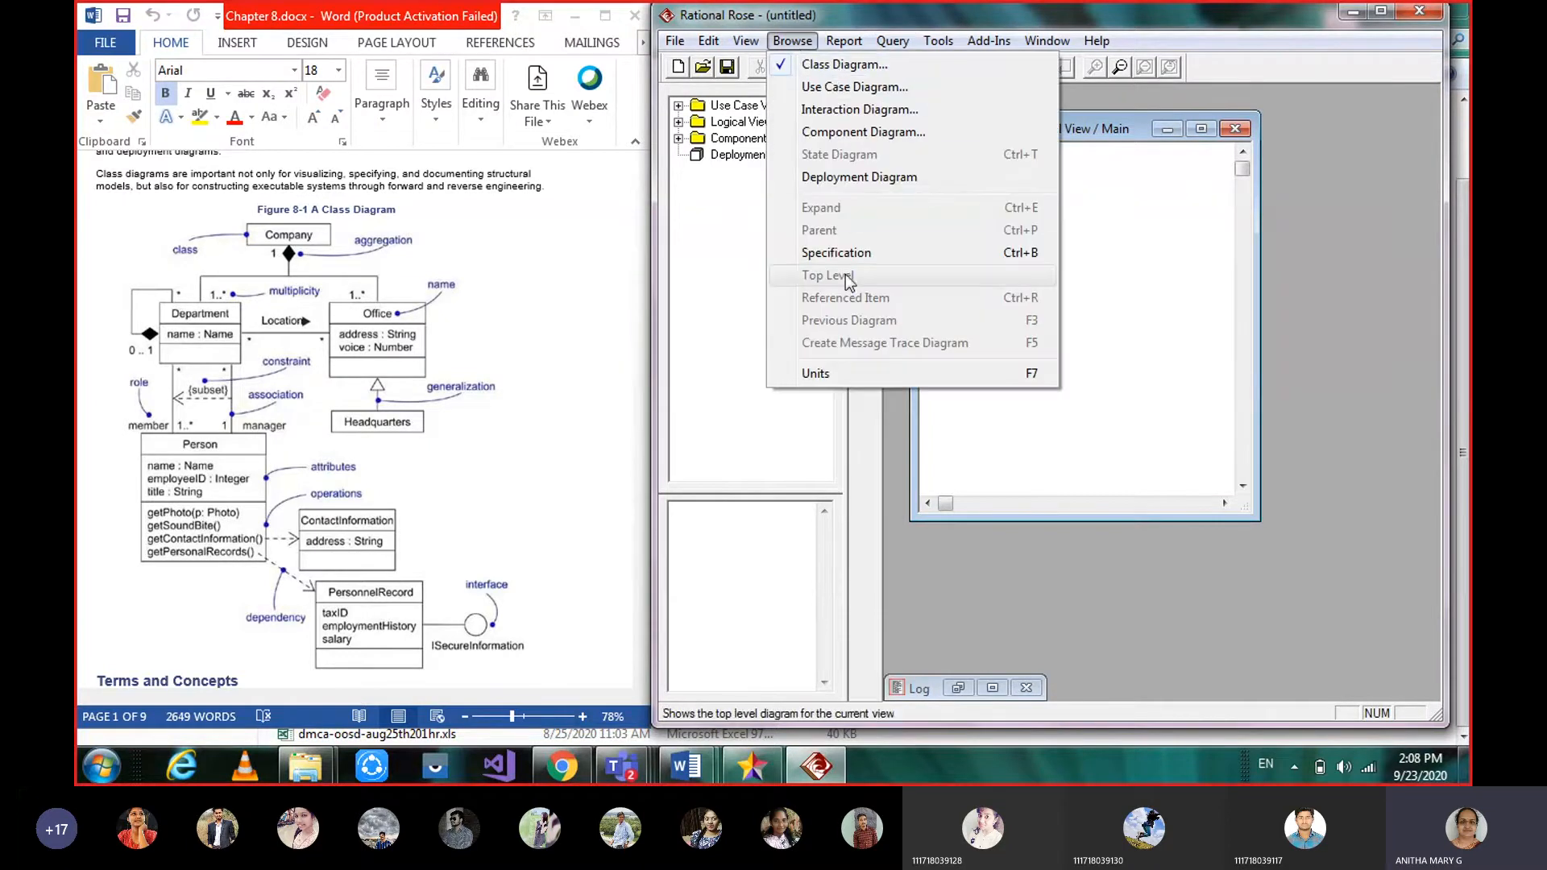
click(753, 767)
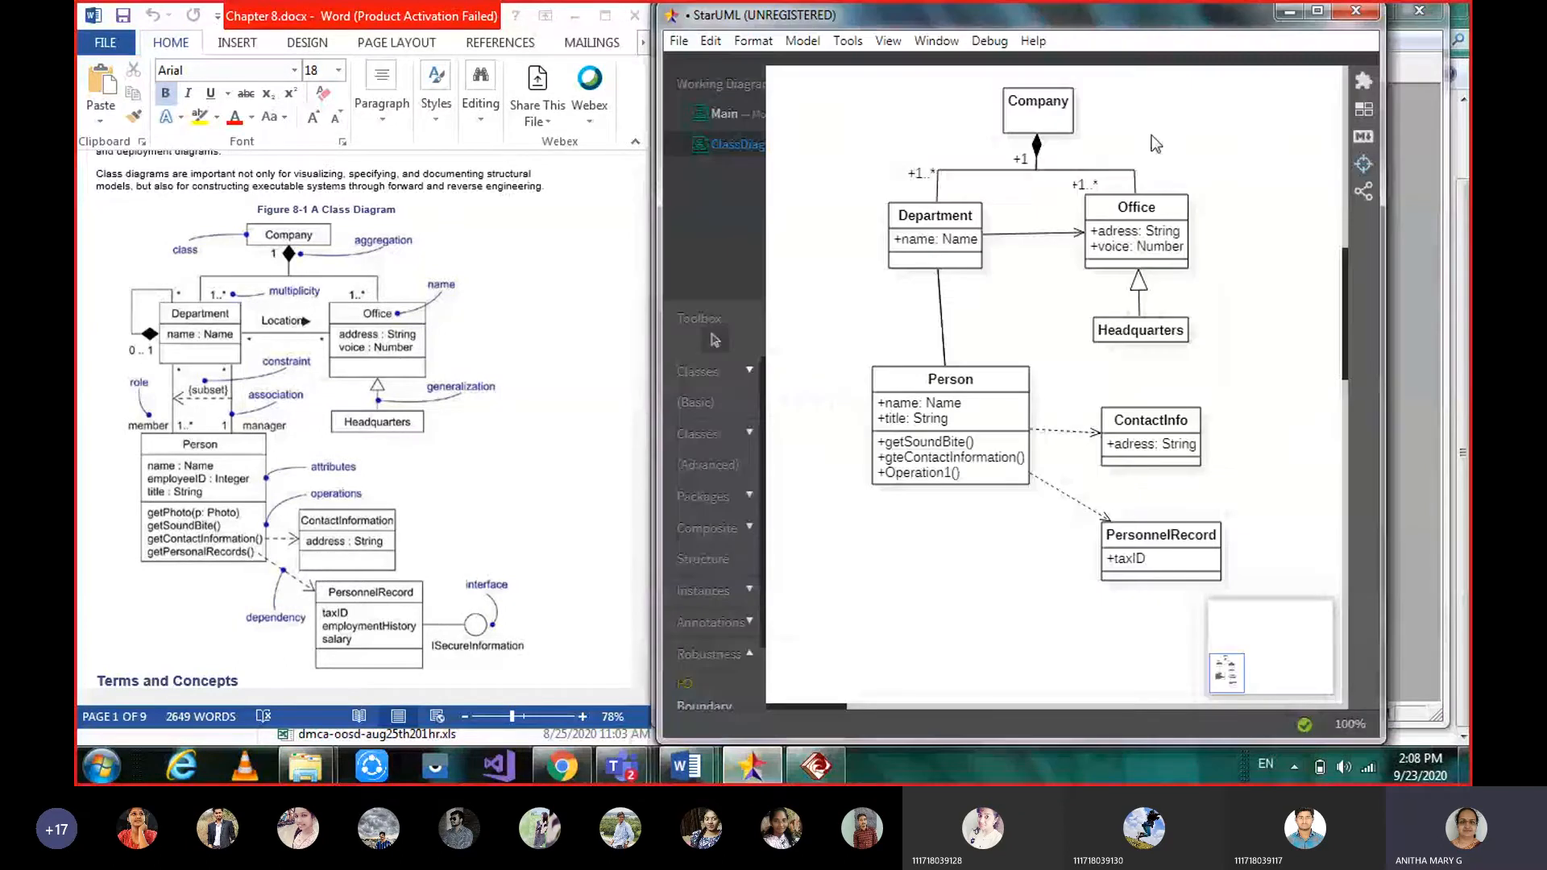
drag(1160, 19, 584, 19)
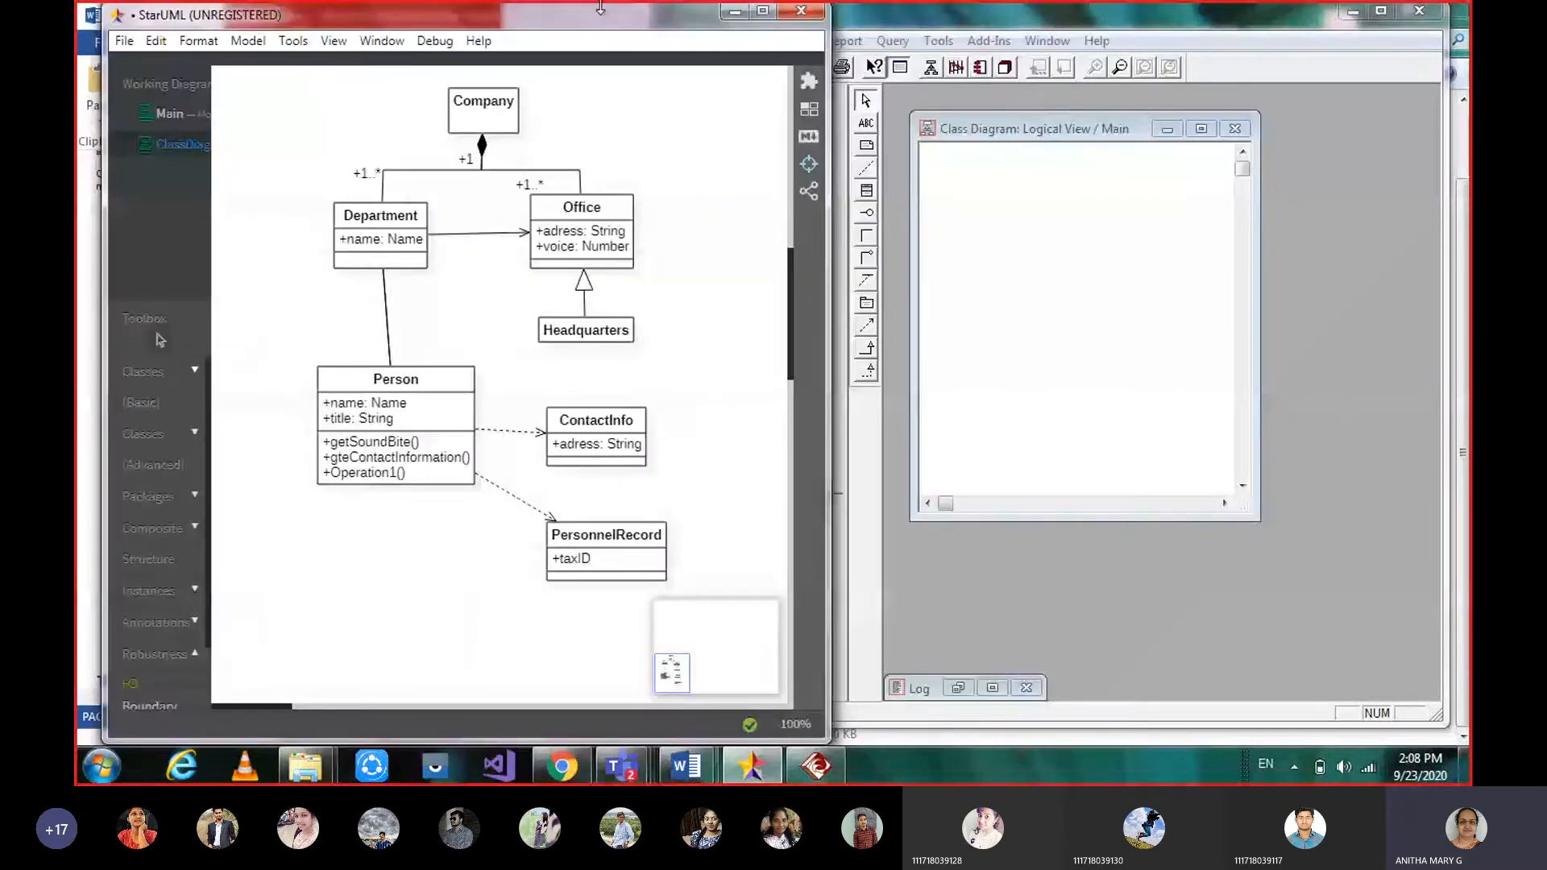
click(239, 42)
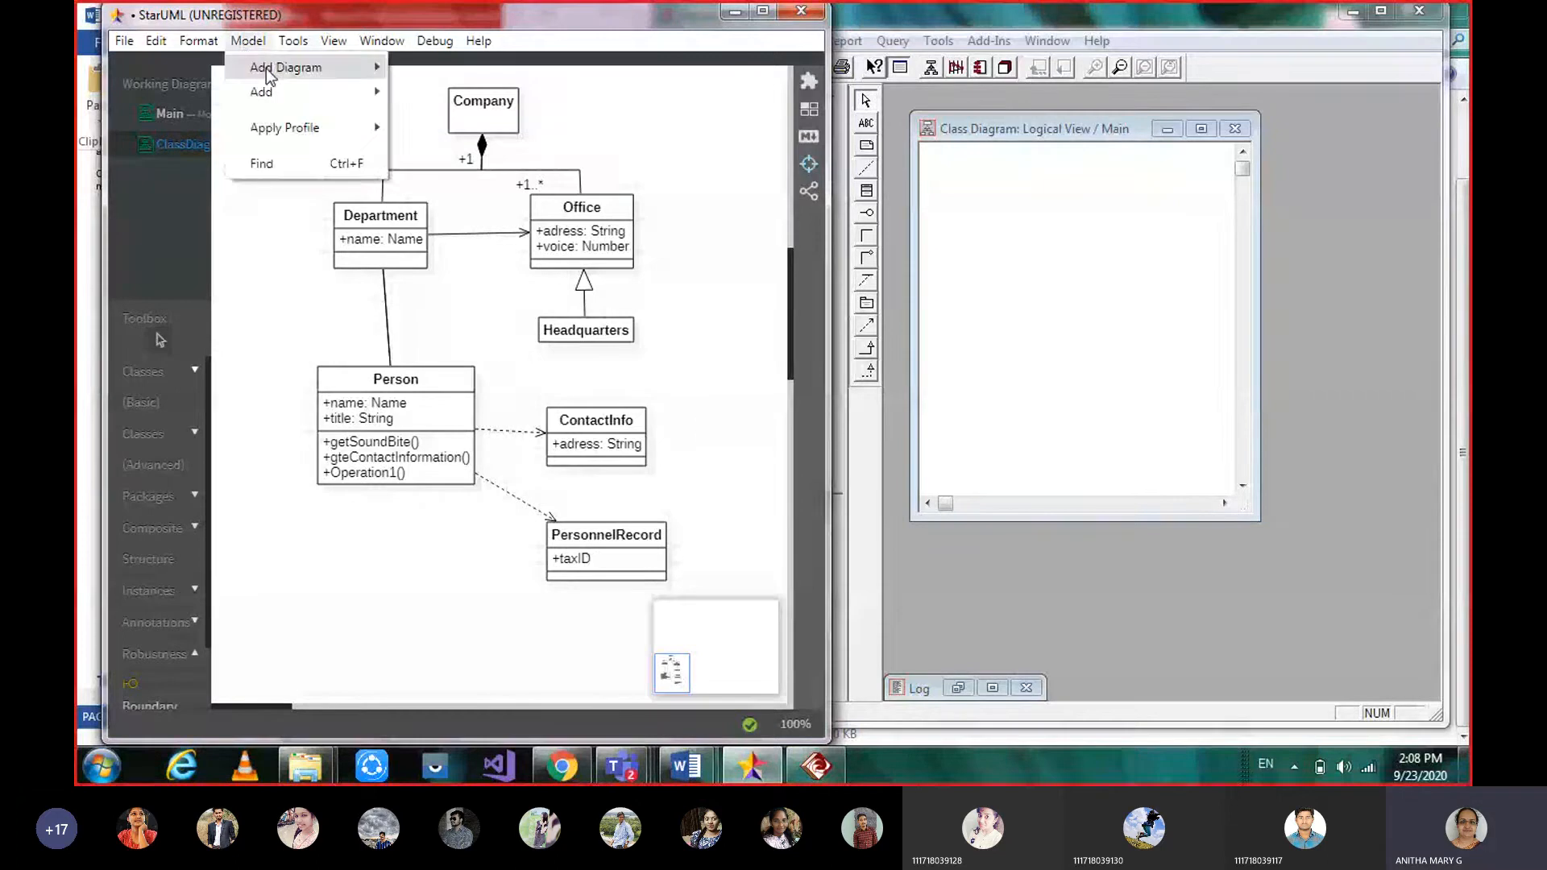
mouse_move(268, 74)
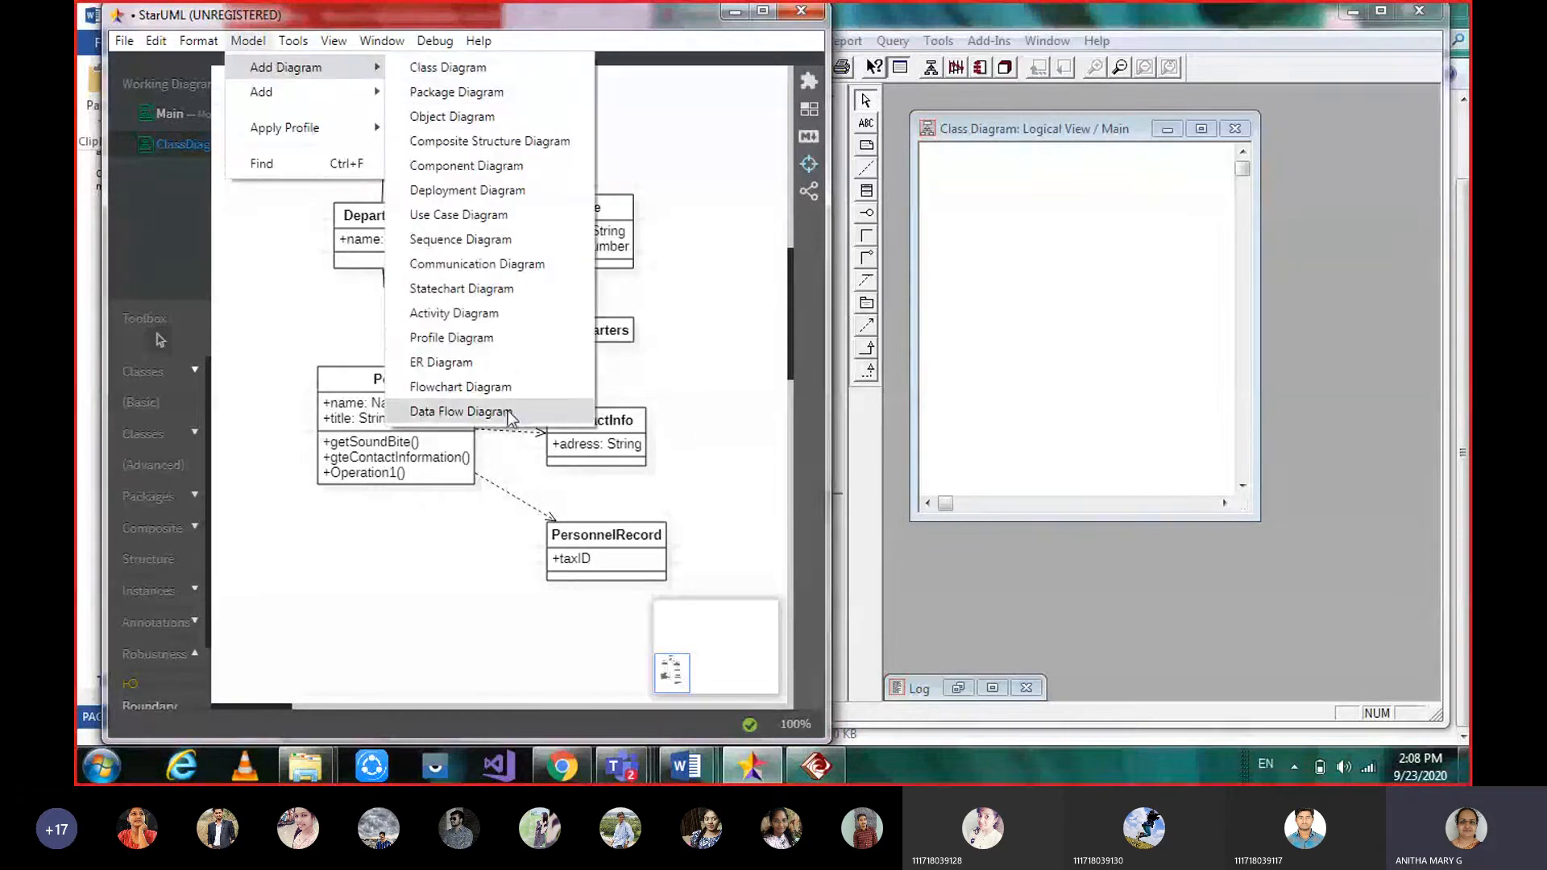
Return to Rational Rose to examine its diagram types against StarUML's, and minimize the StarUML window.
click(1017, 98)
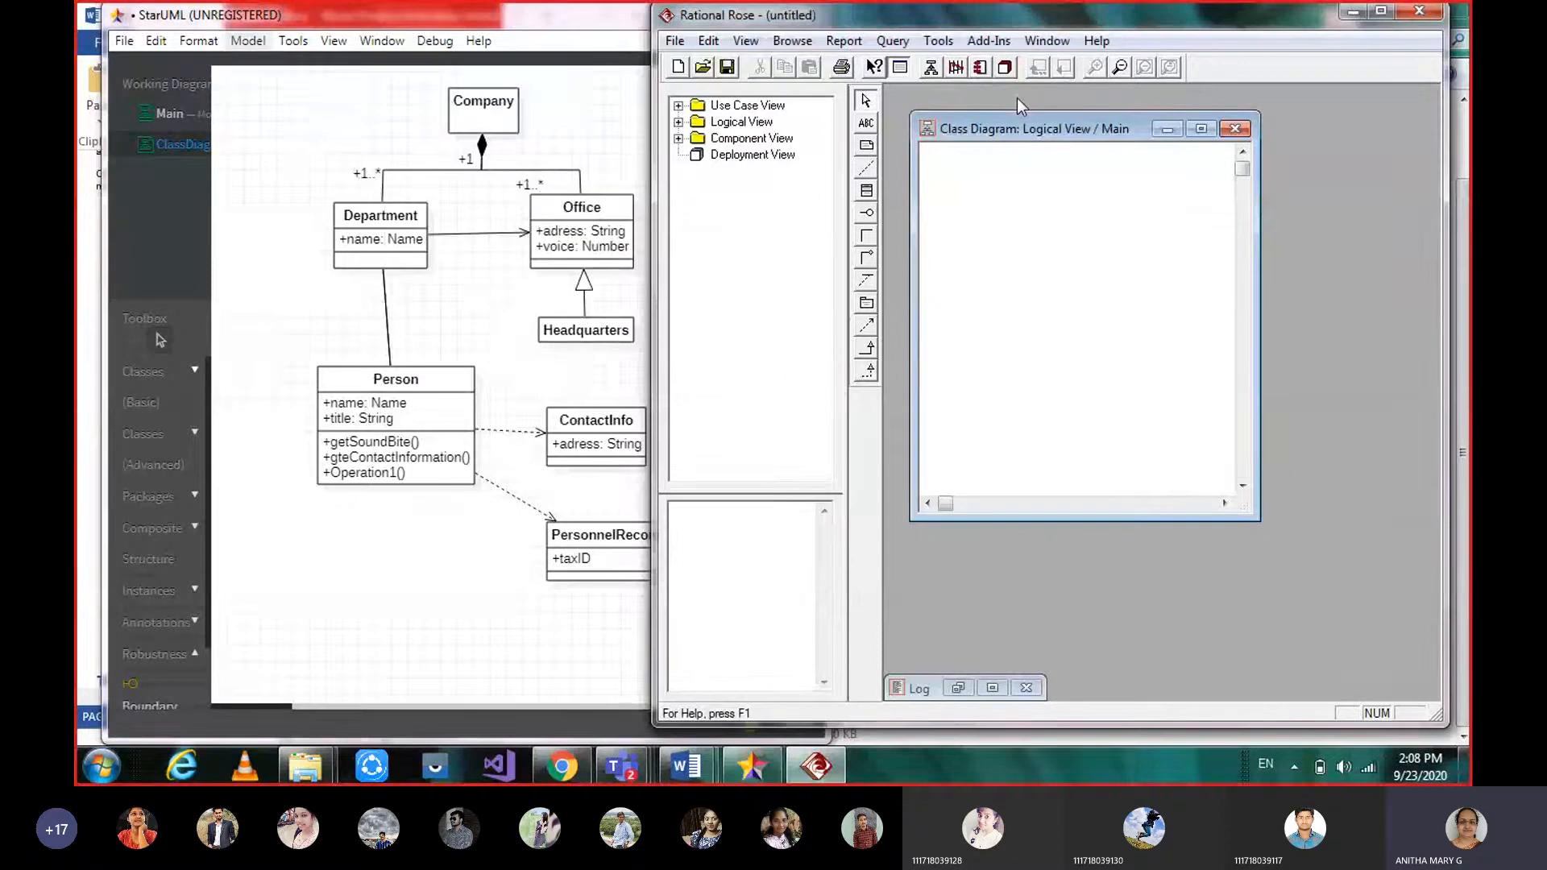
click(801, 43)
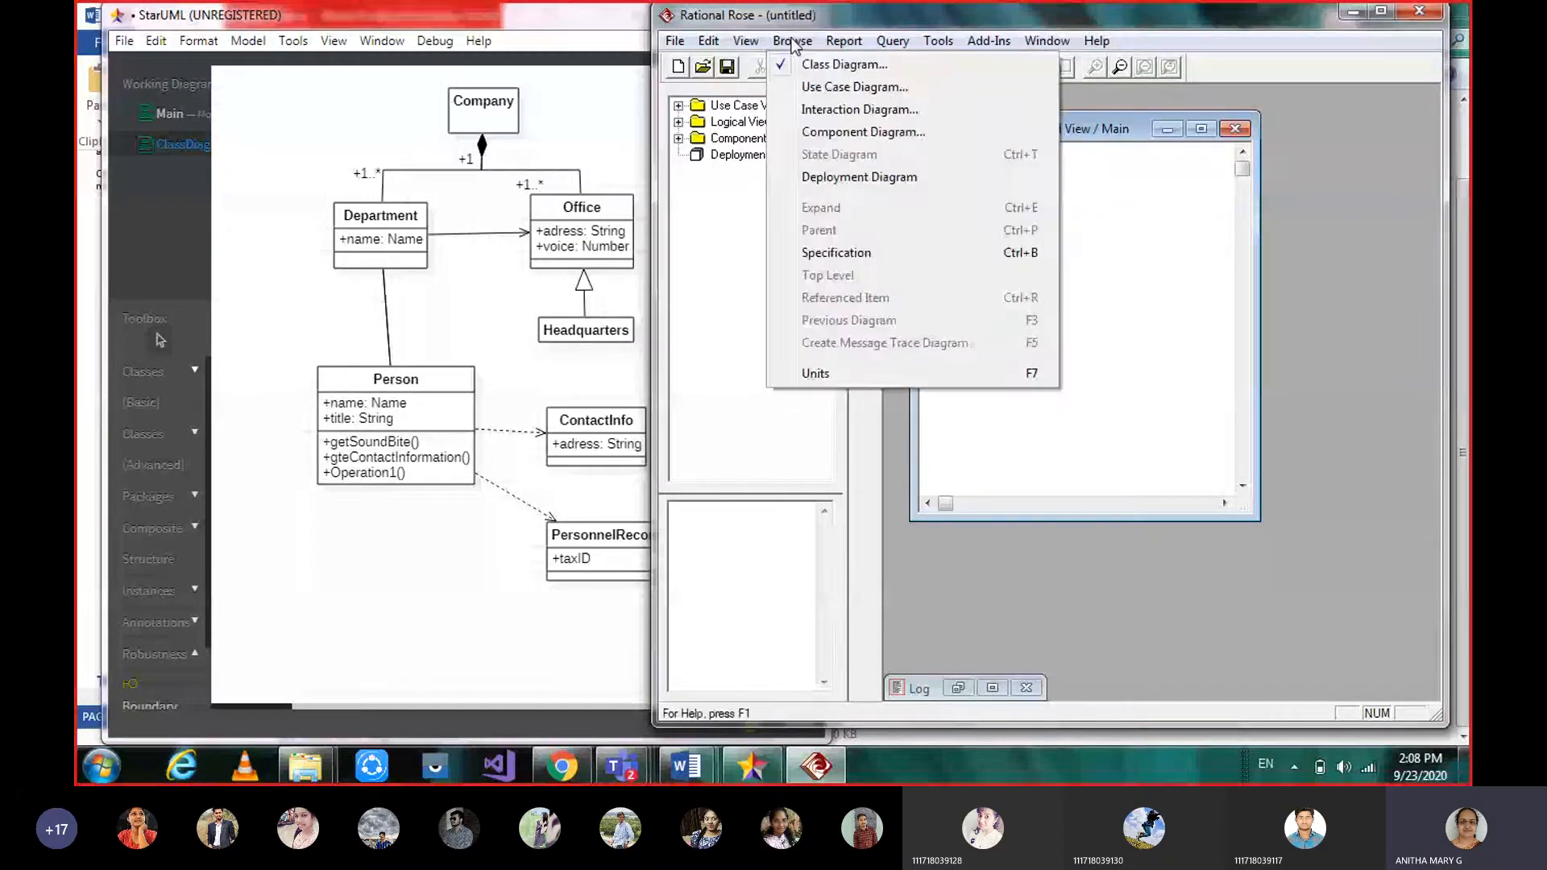
click(793, 43)
click(794, 43)
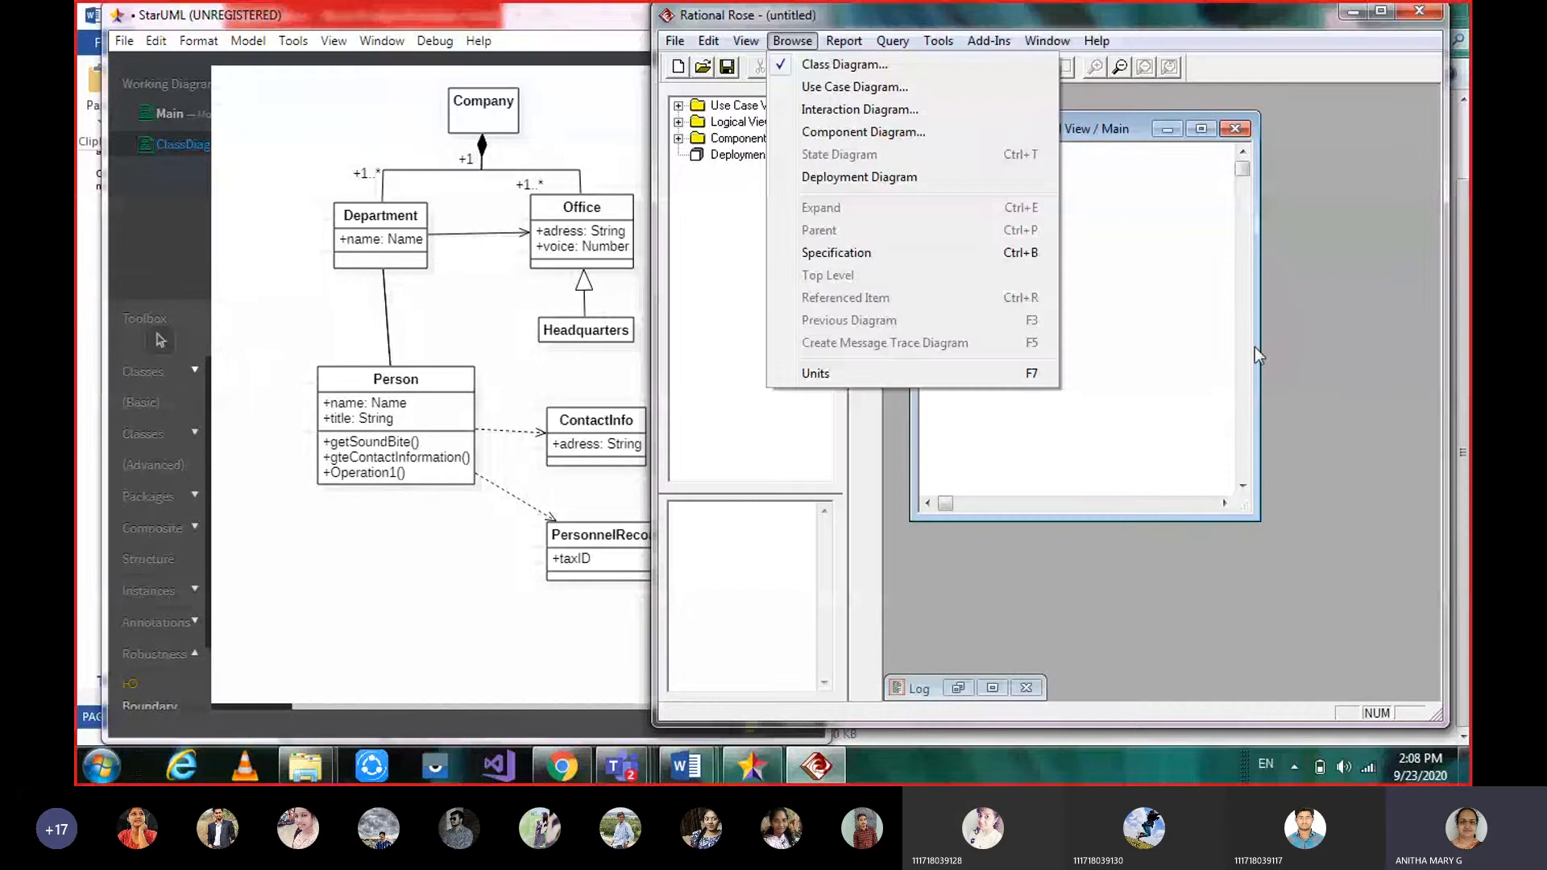
click(297, 248)
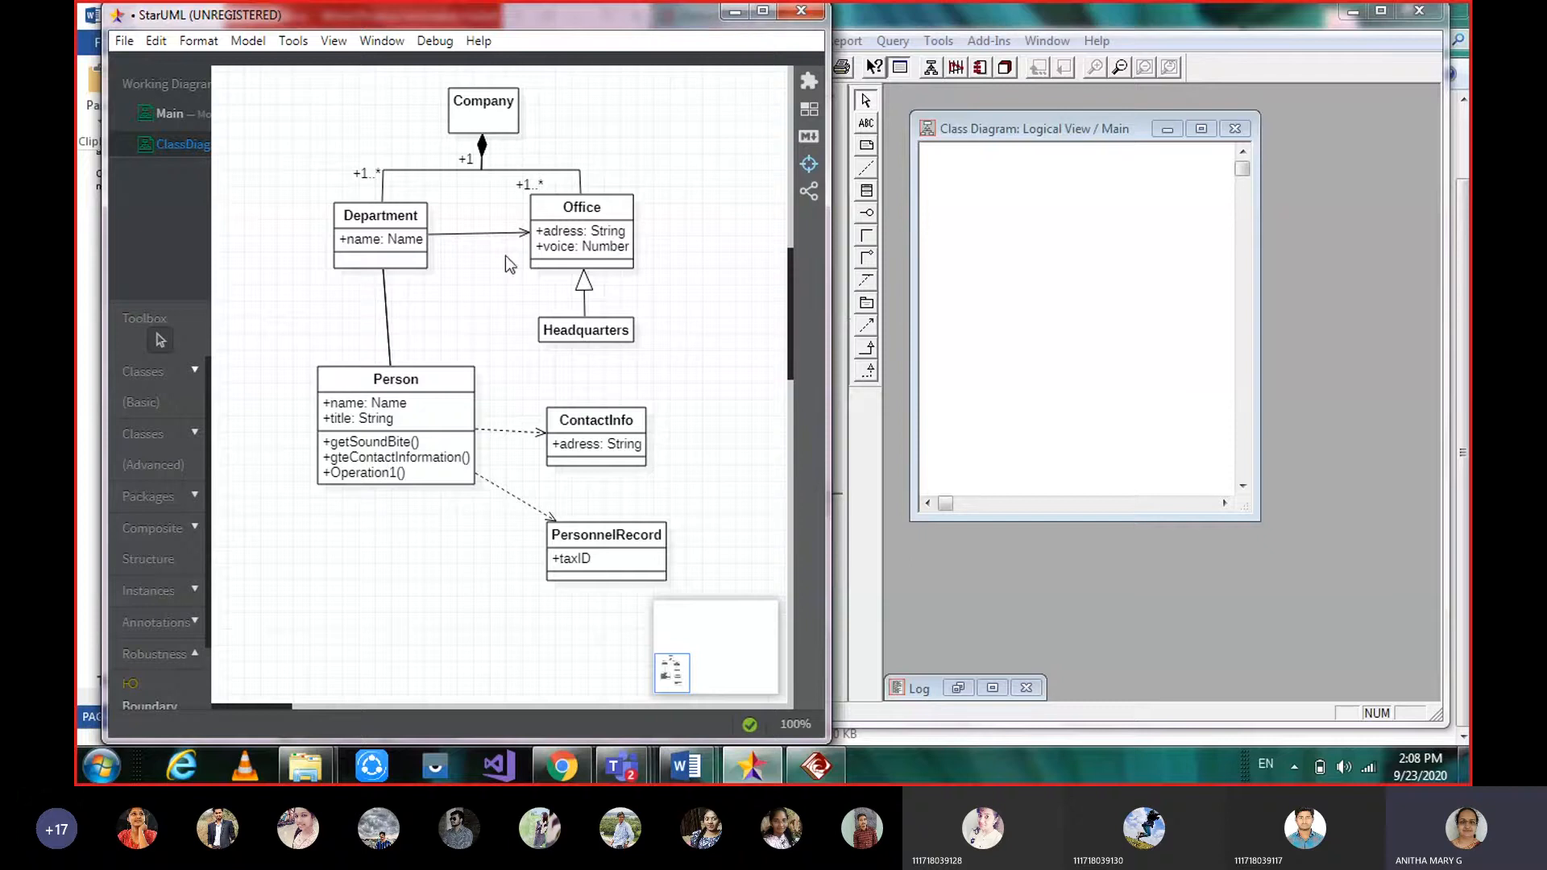
click(742, 14)
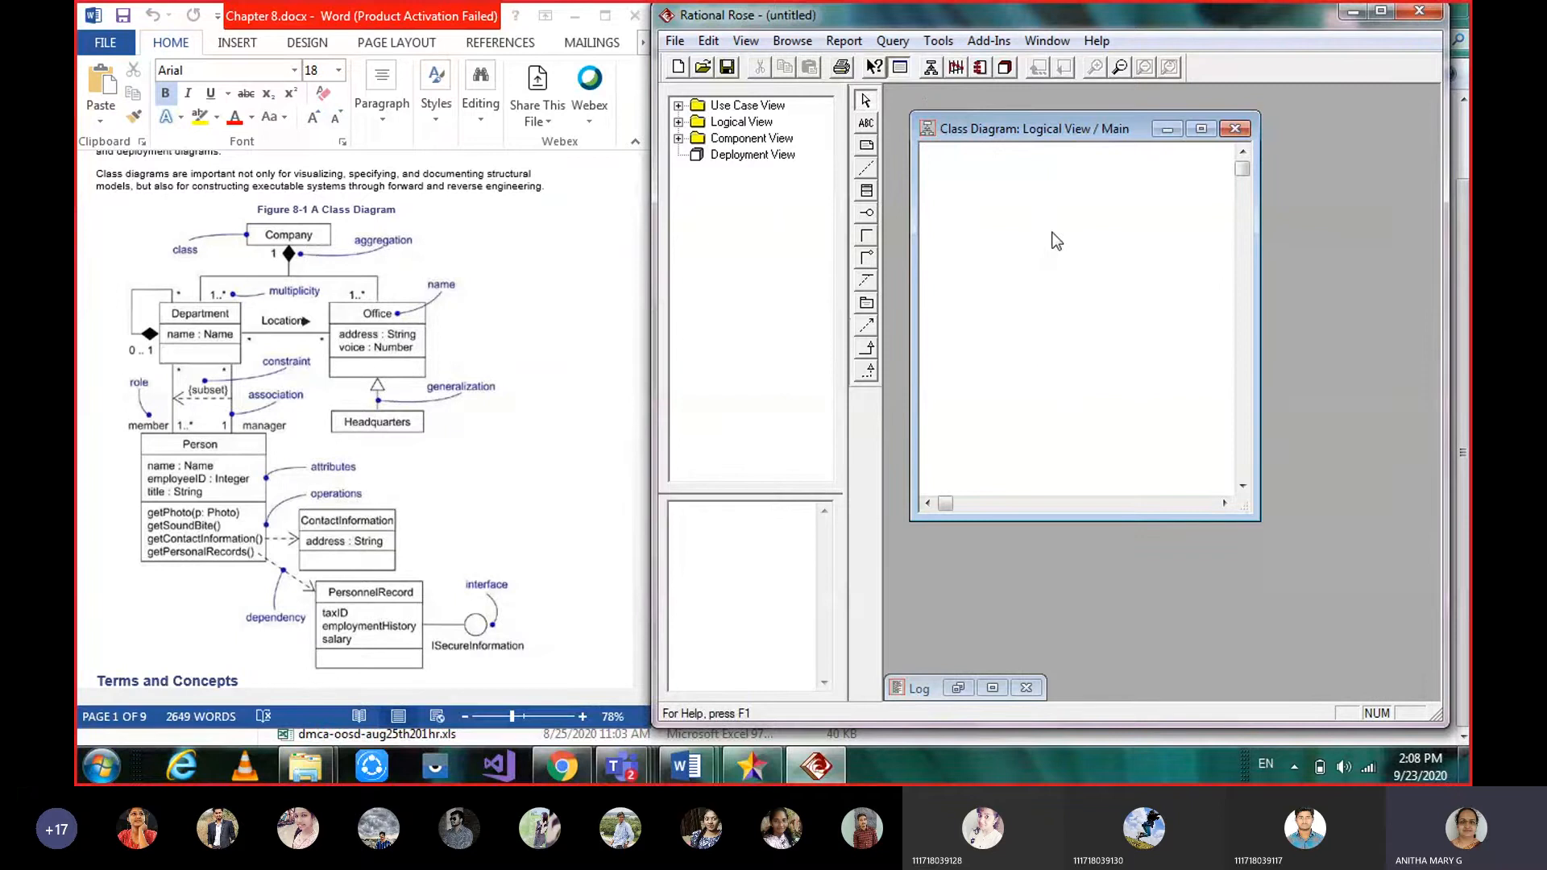
Maximize the class diagram window and select the Main class diagram of the Logical View.
click(1201, 130)
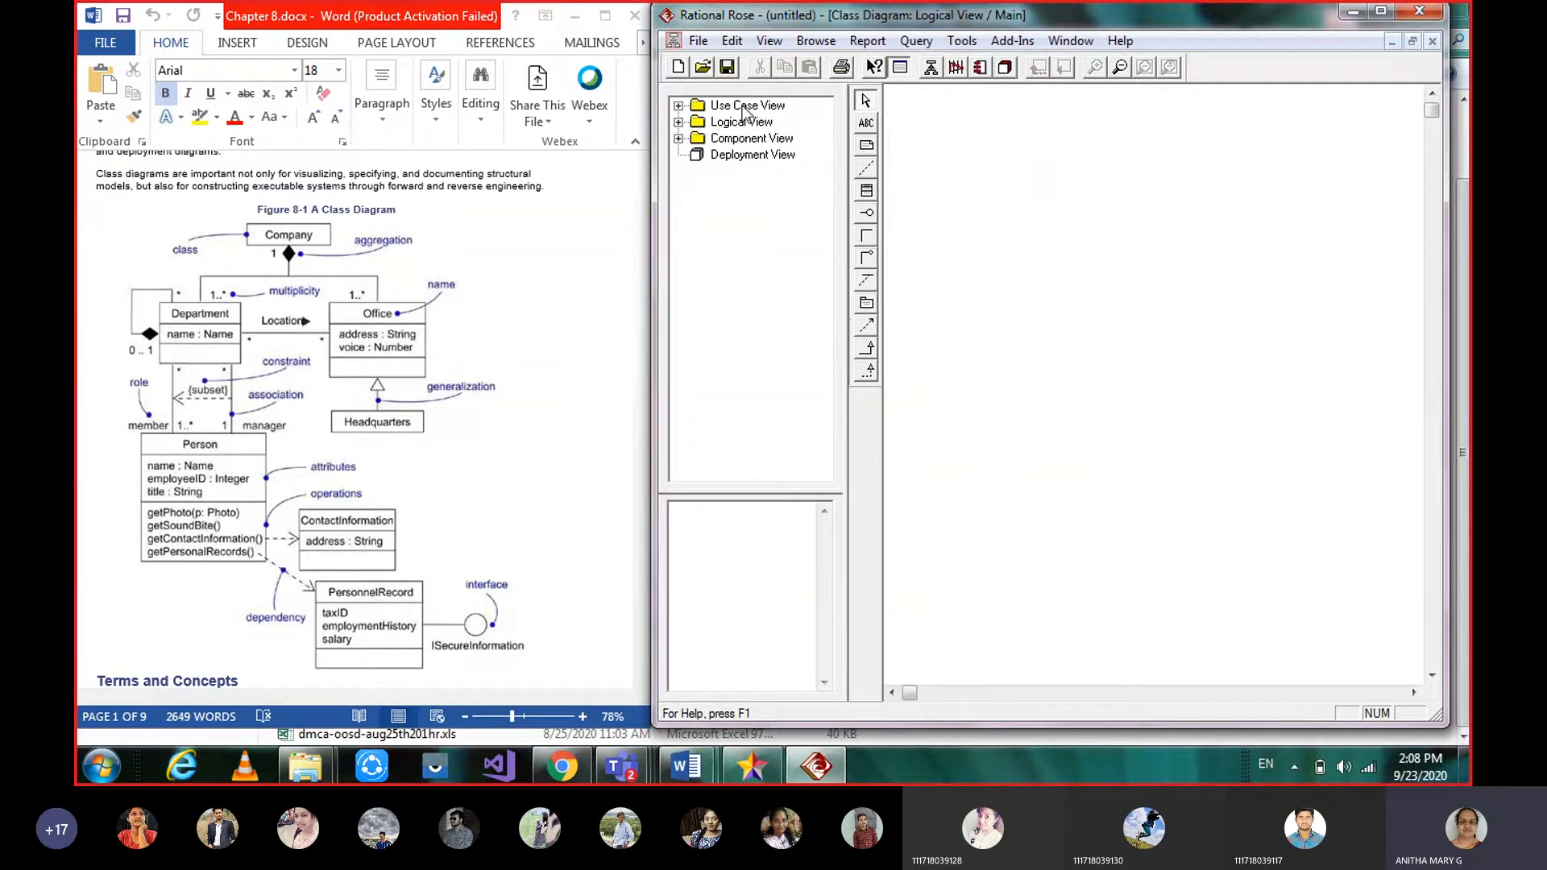
click(816, 41)
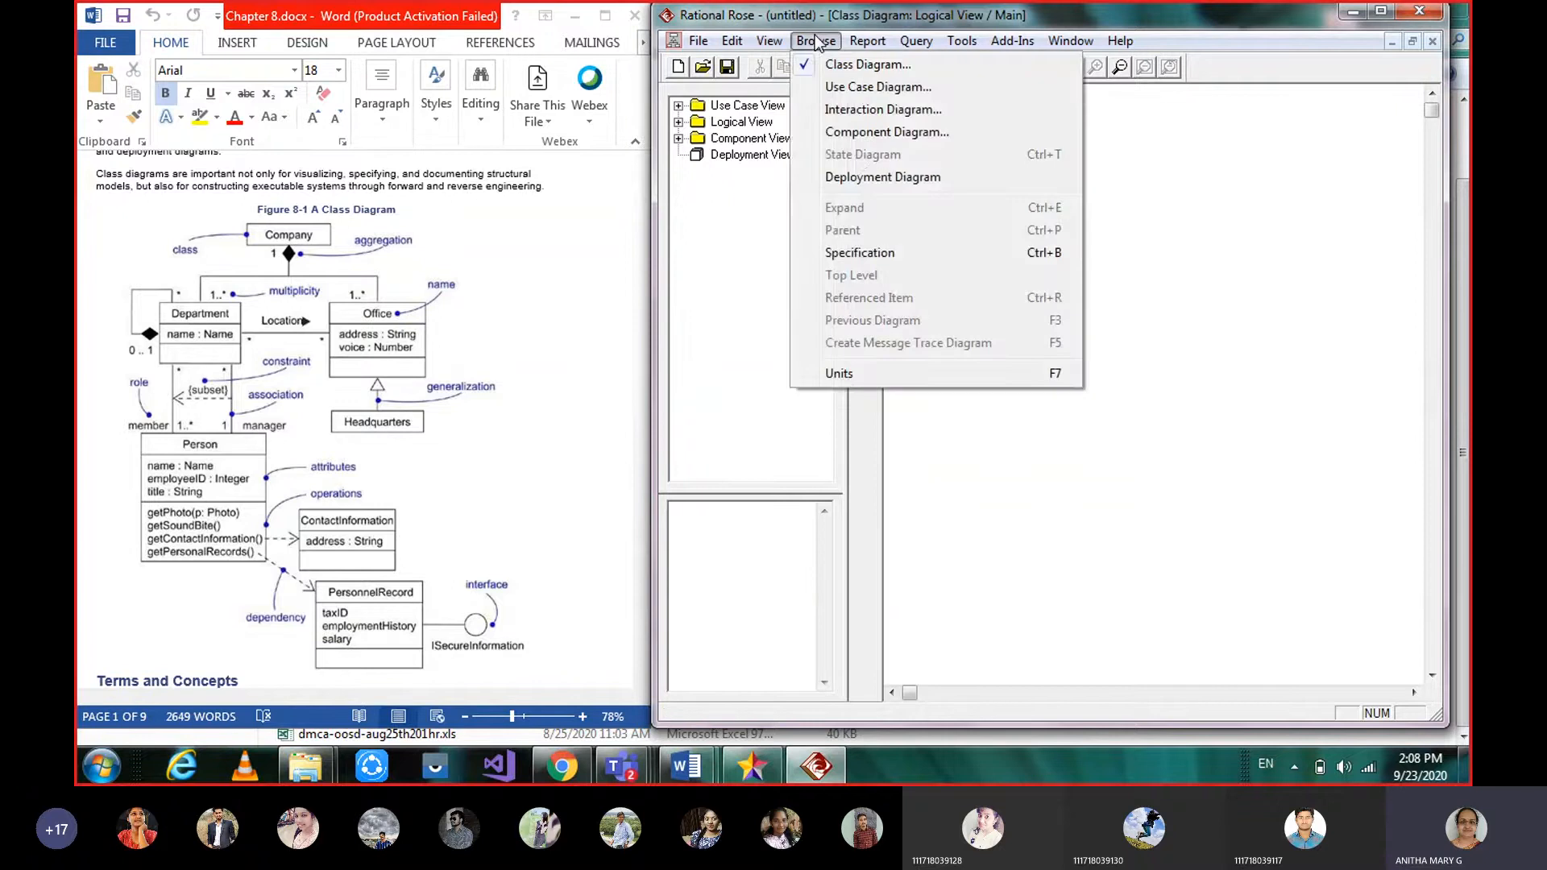
click(838, 66)
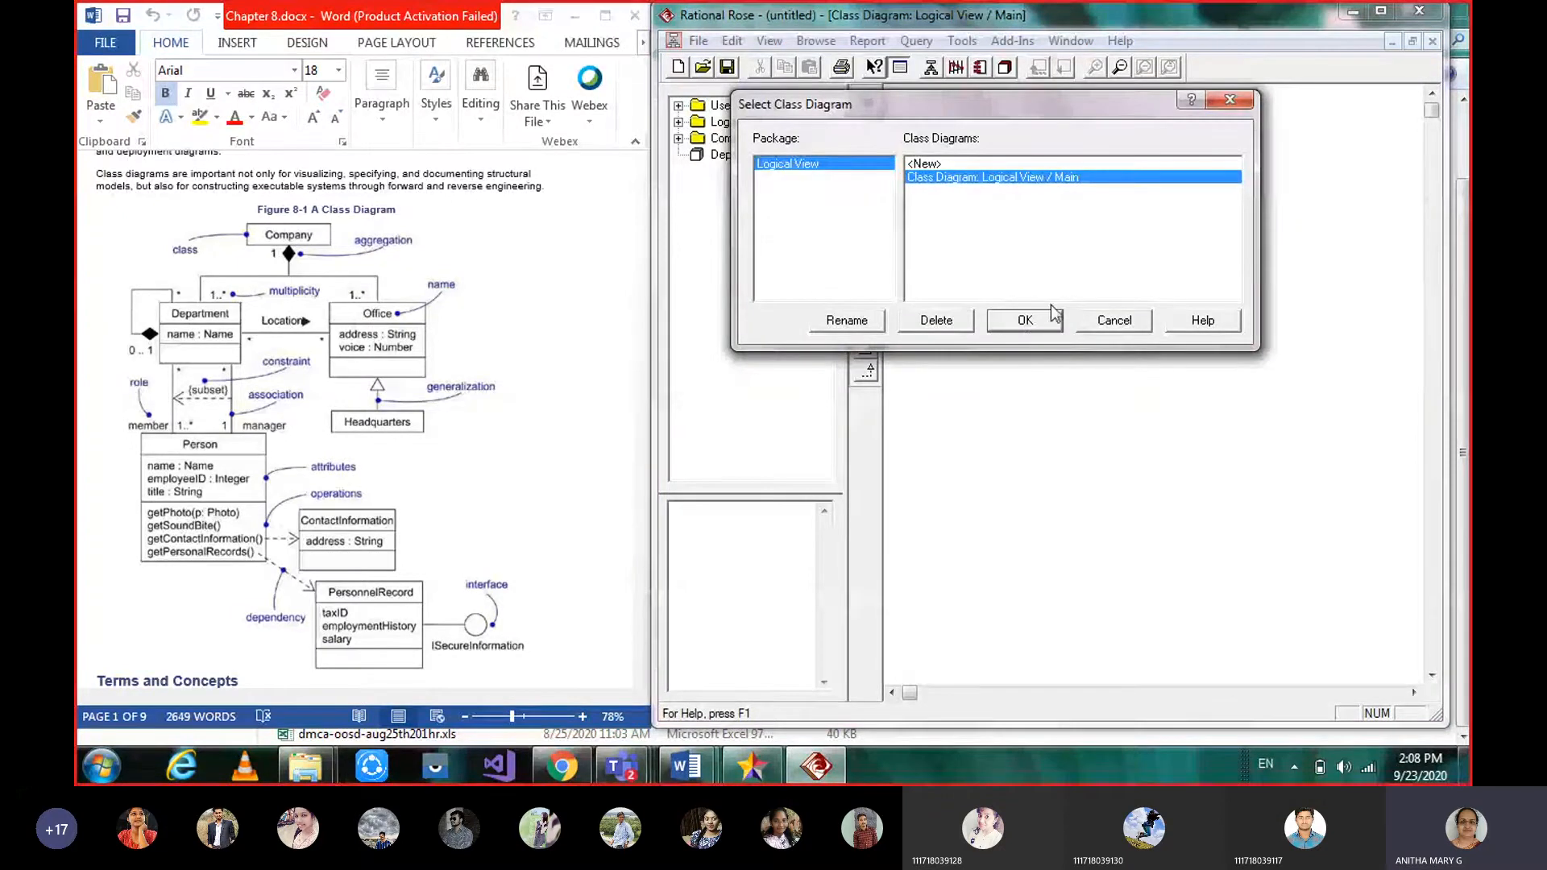
click(1025, 320)
click(679, 122)
click(736, 141)
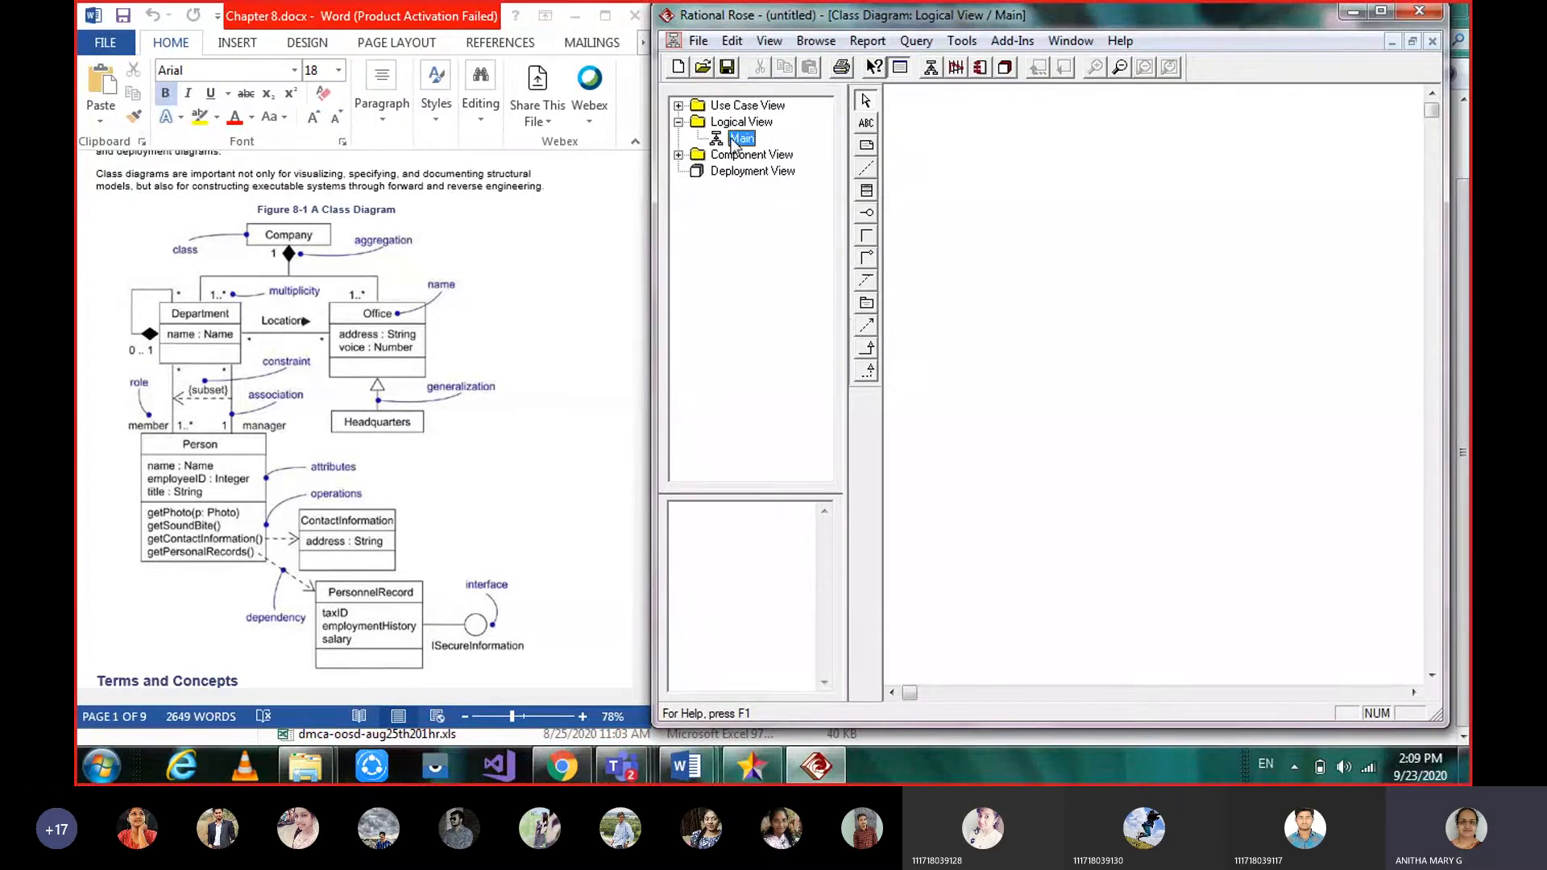
Place a new class near the upper middle of the empty Main class diagram.
click(952, 169)
click(867, 200)
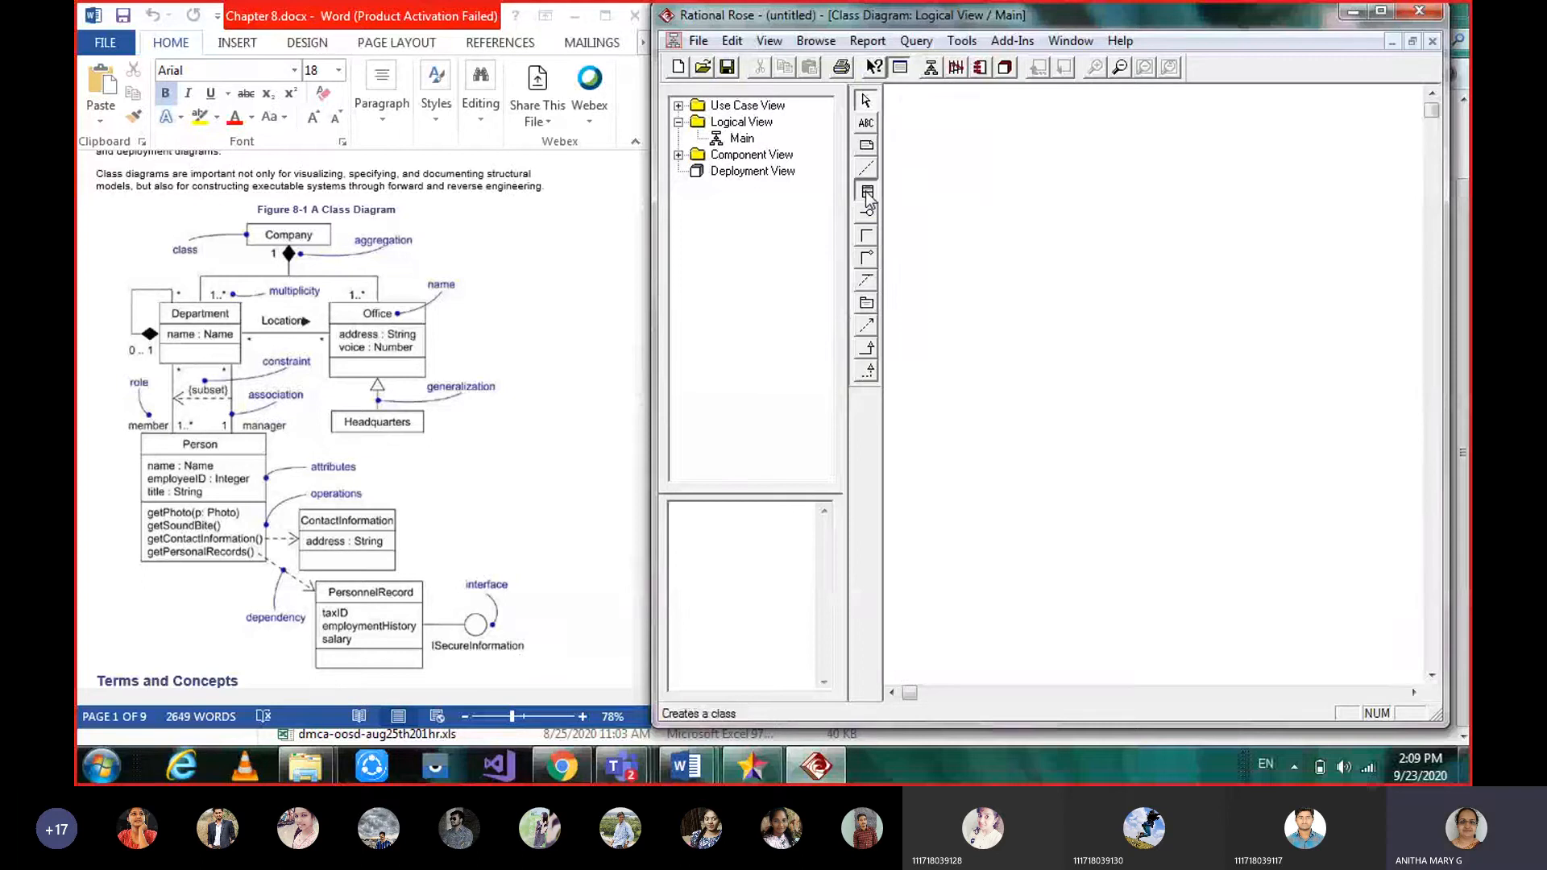
click(1075, 121)
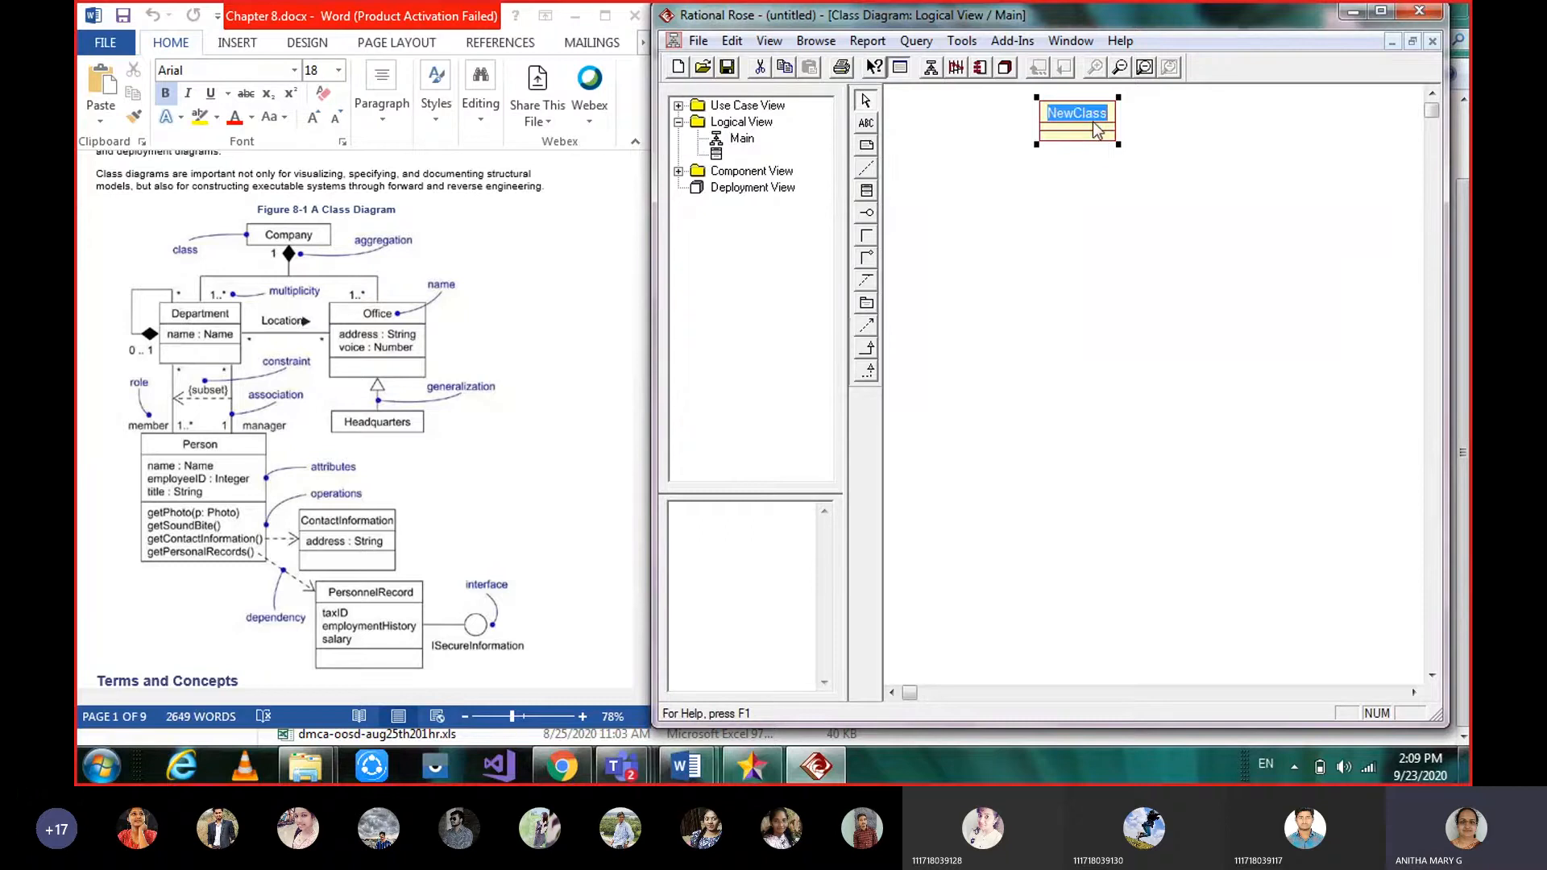
Rename the new class as Company in its class specification, keep its type as Class, and apply the change.
right_click(1094, 125)
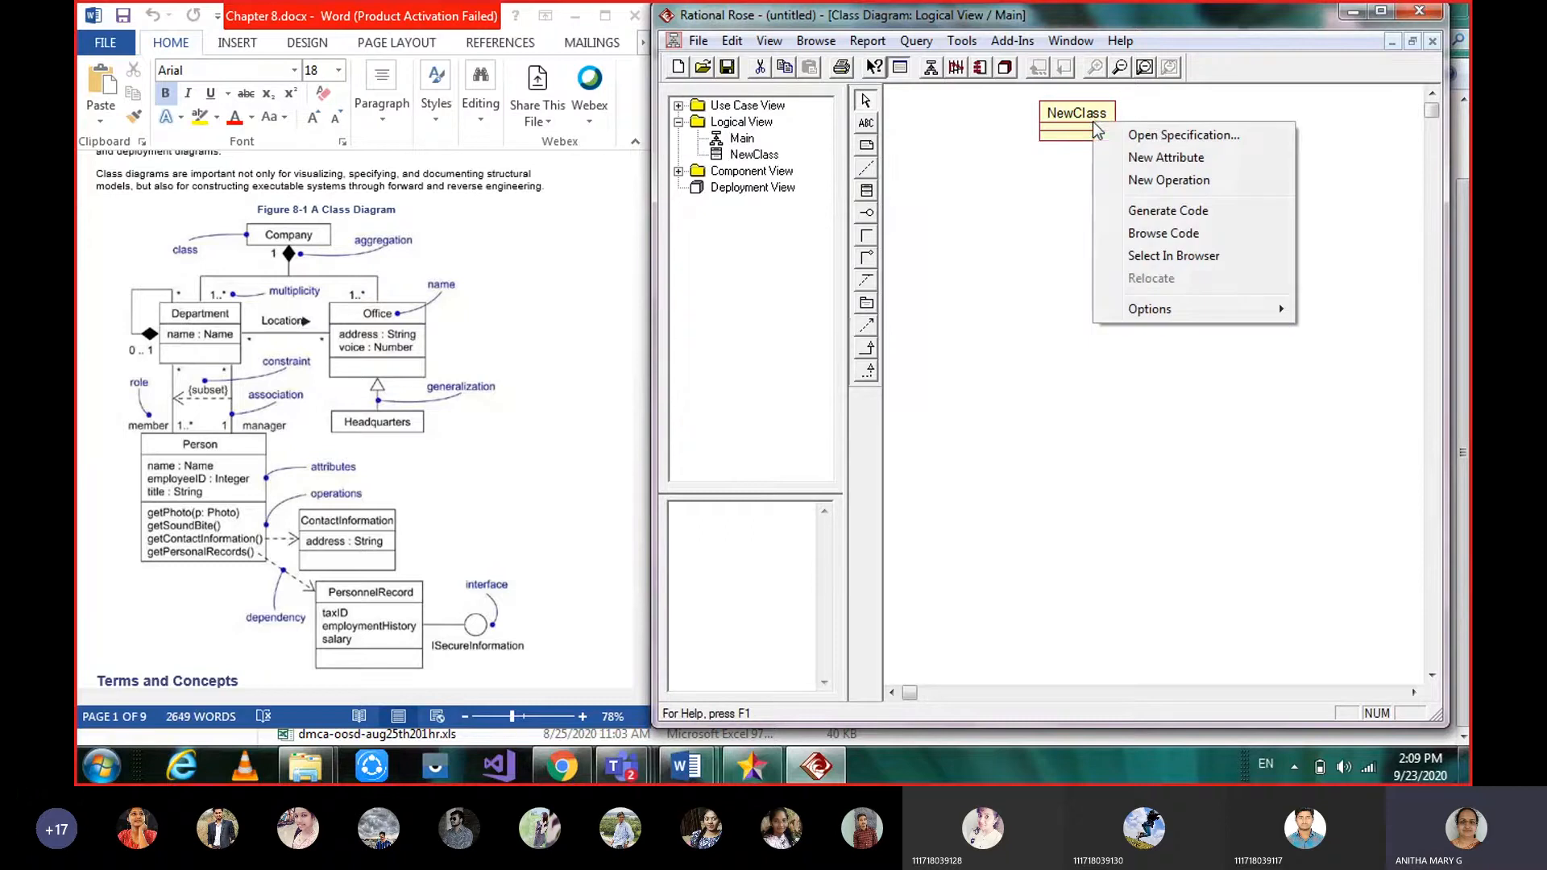
click(1163, 135)
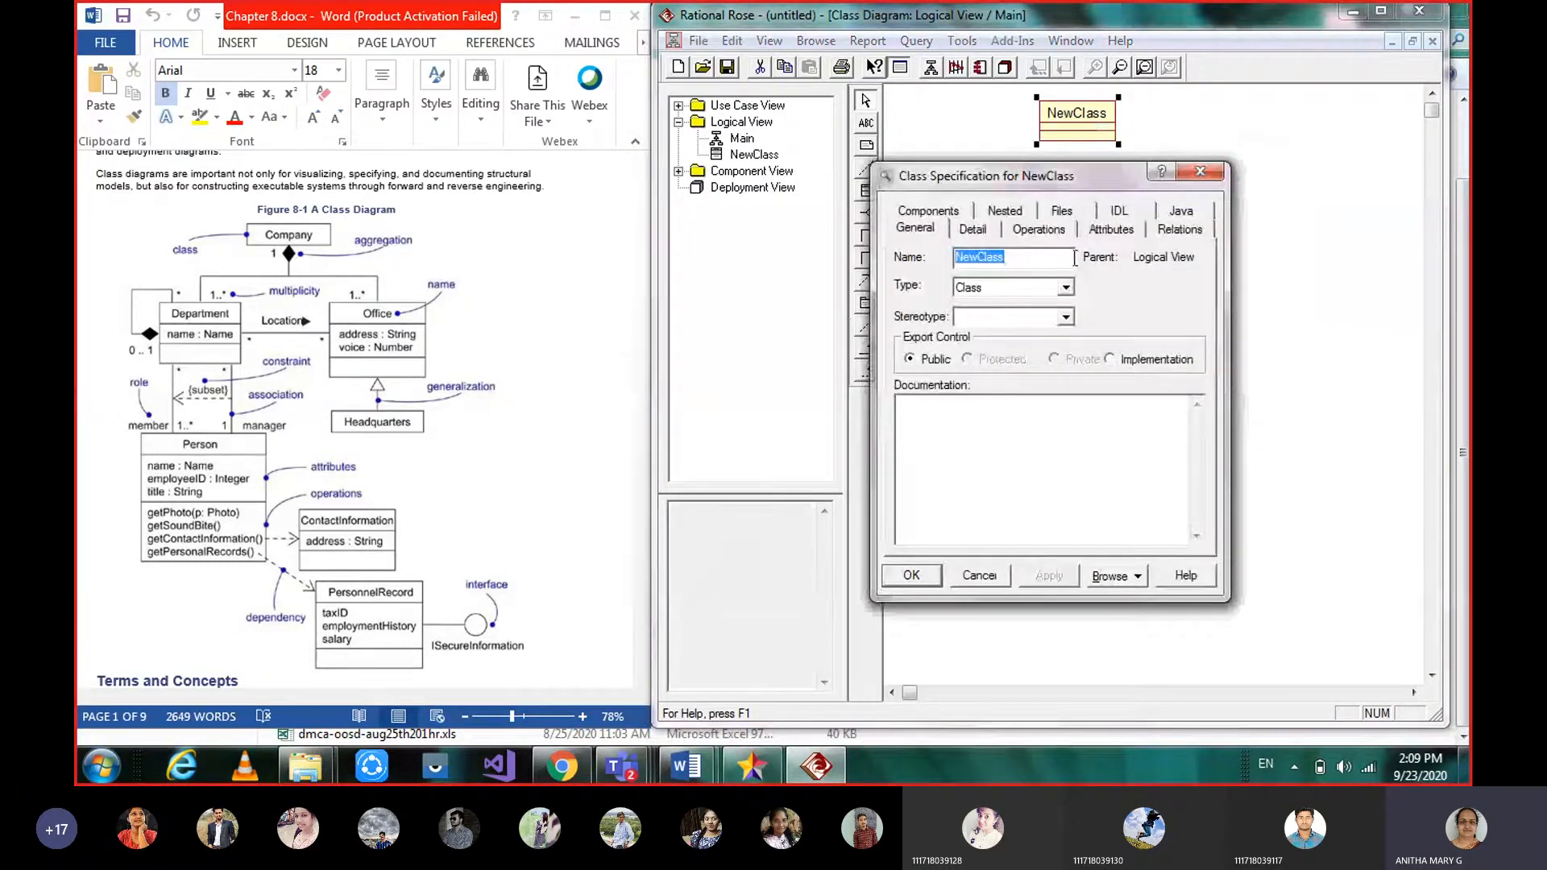
click(1024, 257)
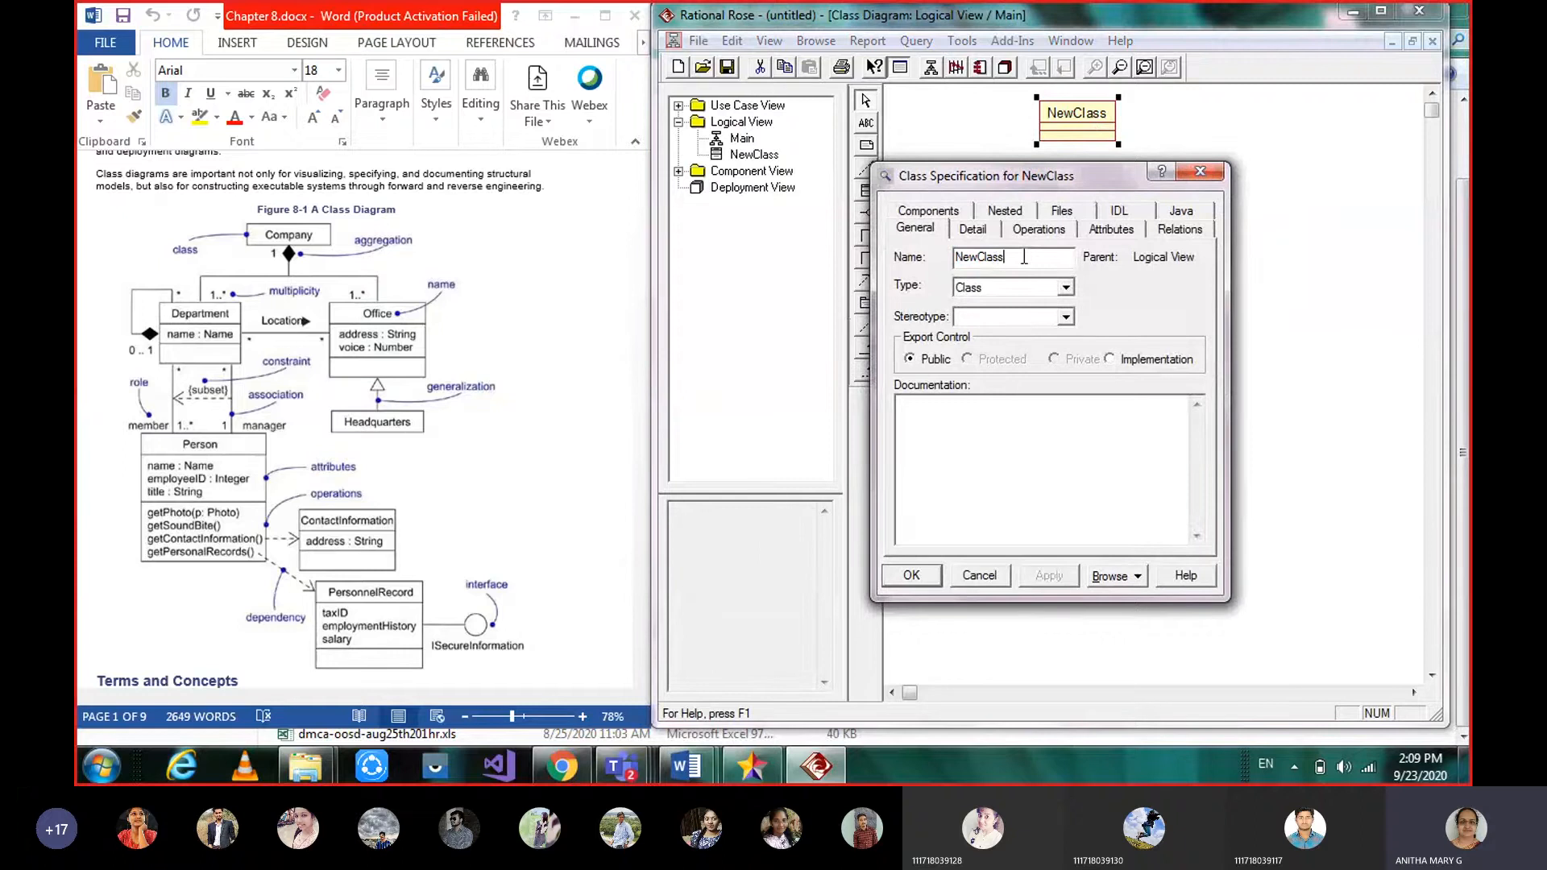
key(BackSpace)
key(BackSpace)
key(BackSpace)
key(BackSpace)
key(BackSpace)
key(BackSpace)
key(BackSpace)
key(BackSpace)
click(1065, 289)
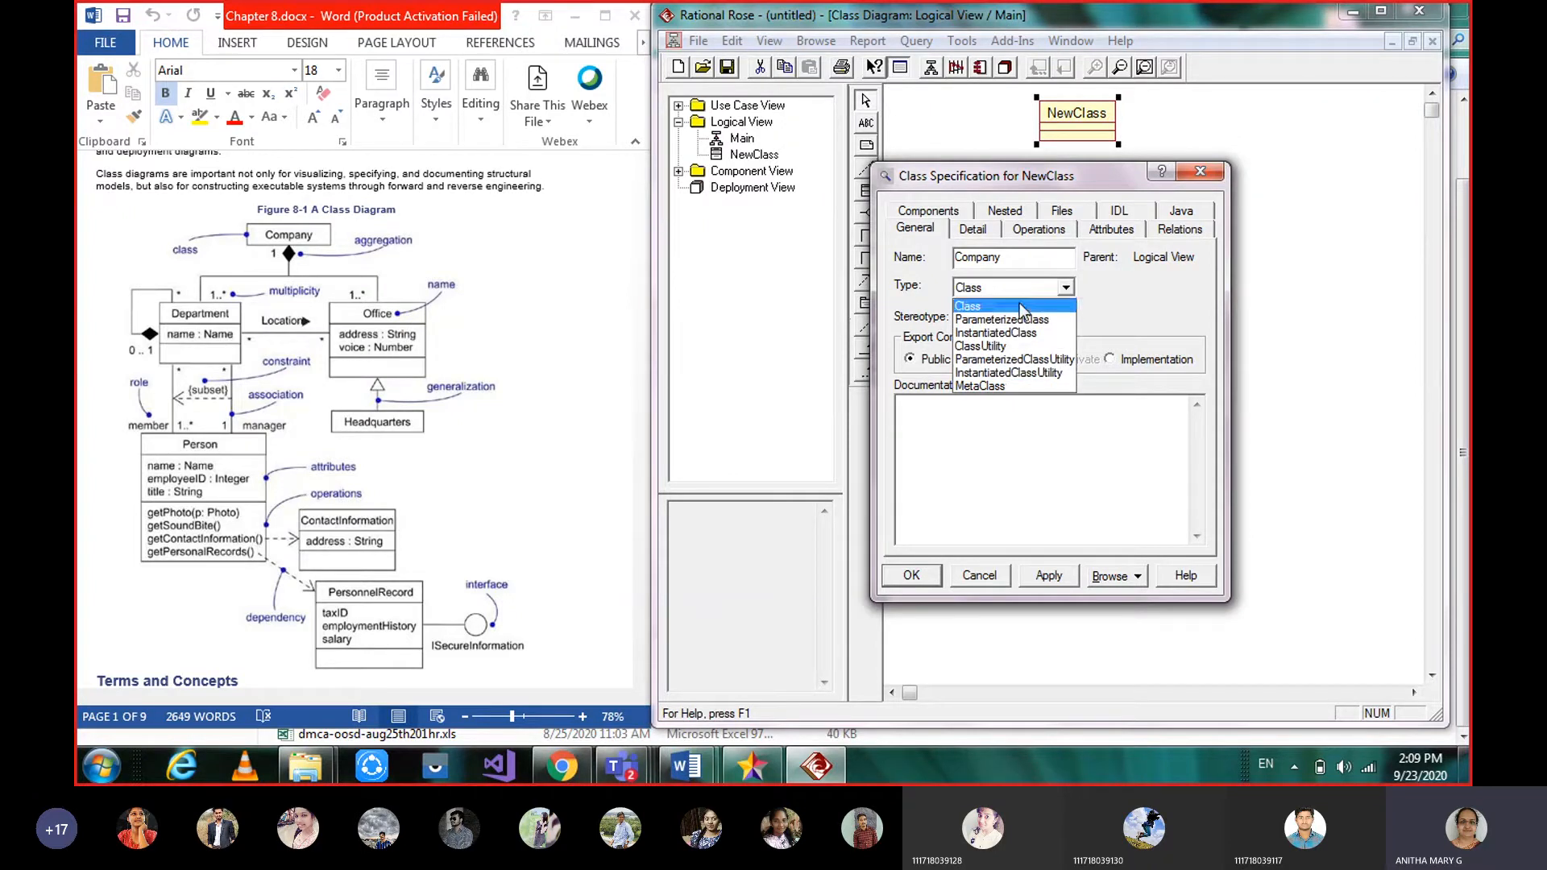
click(1085, 319)
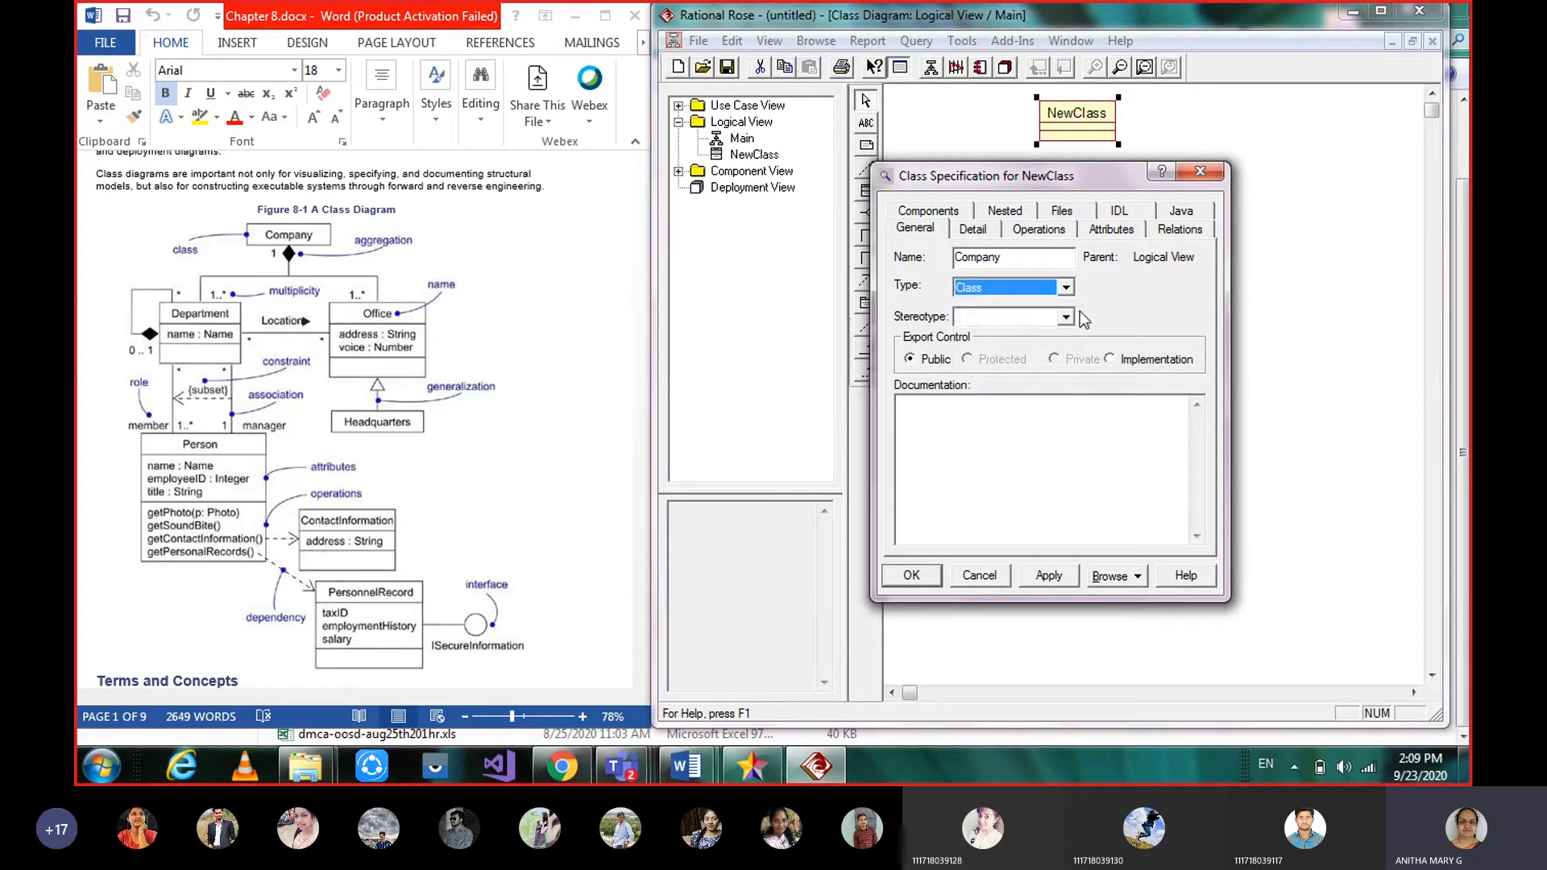
click(1045, 575)
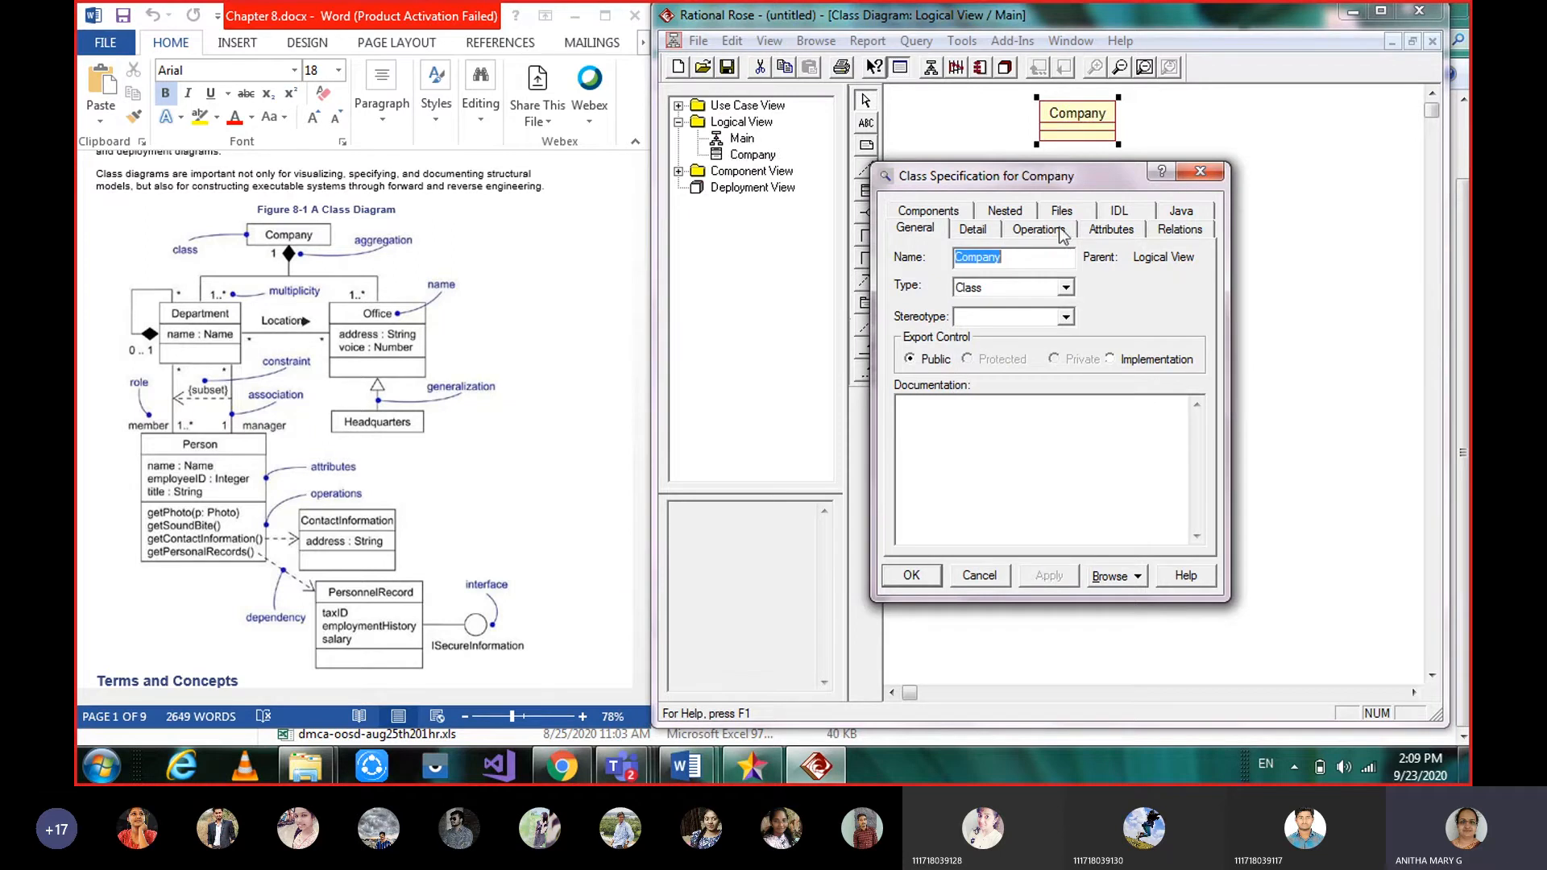
Insert an attribute in the Company class specification, keeping the default attribute name.
click(1101, 233)
right_click(994, 351)
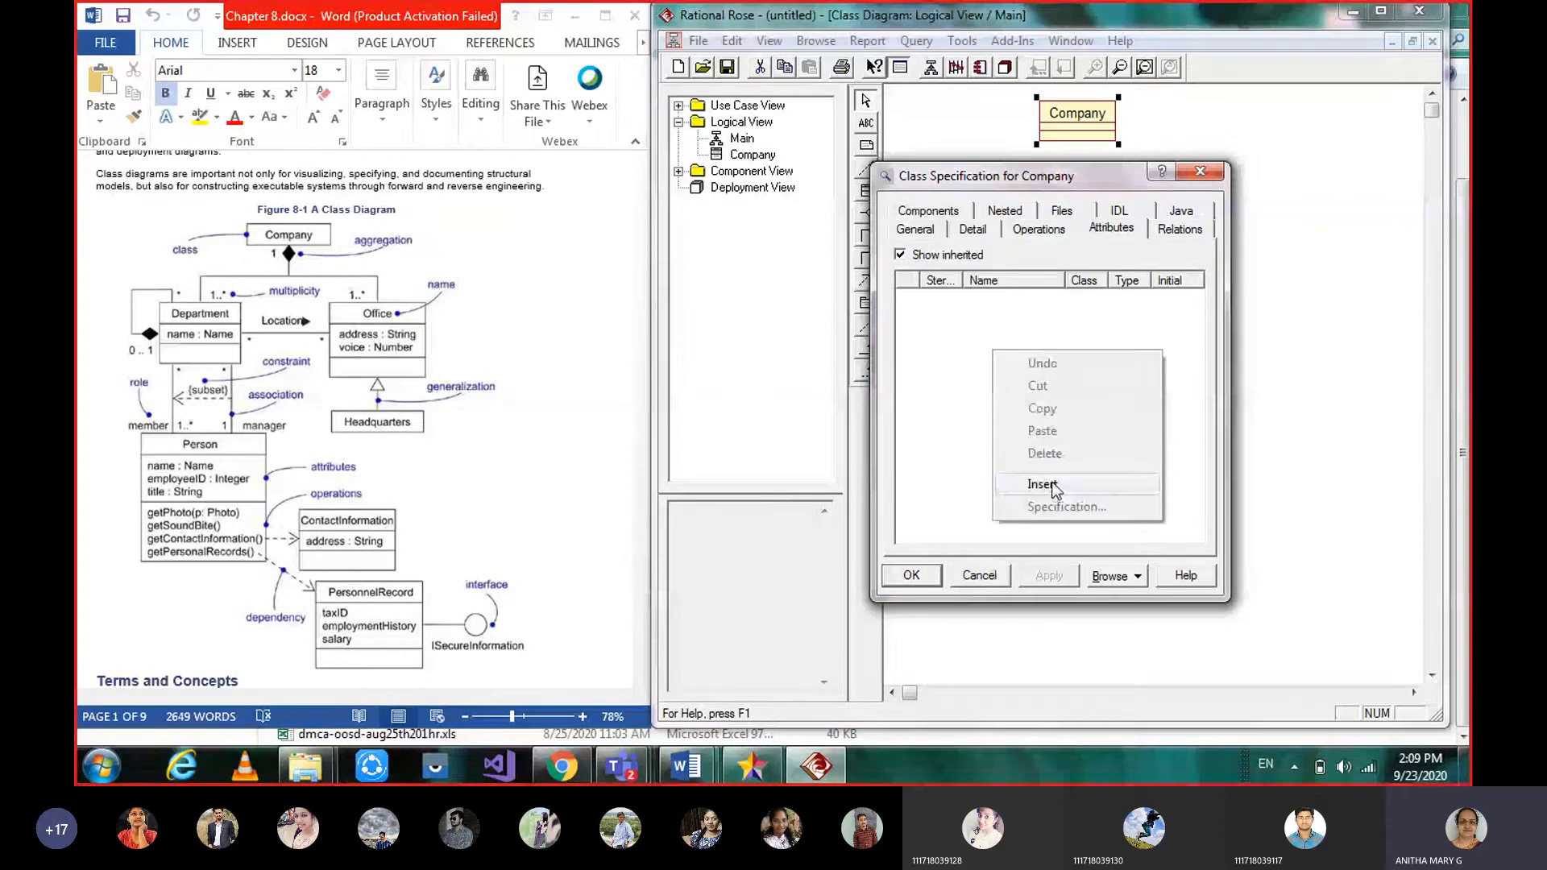
click(1047, 485)
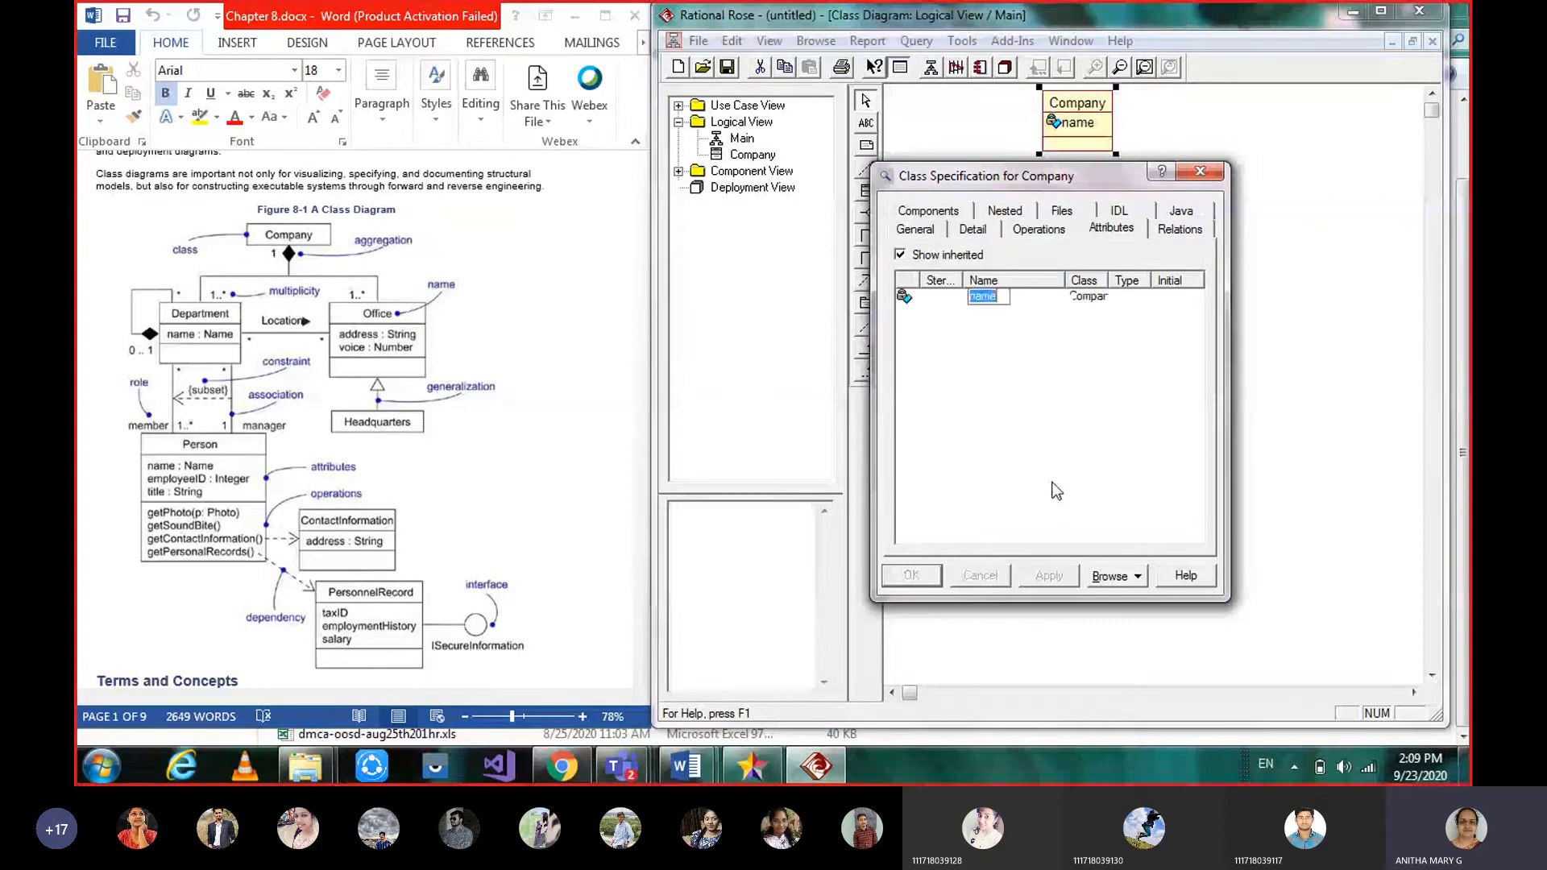
click(1178, 579)
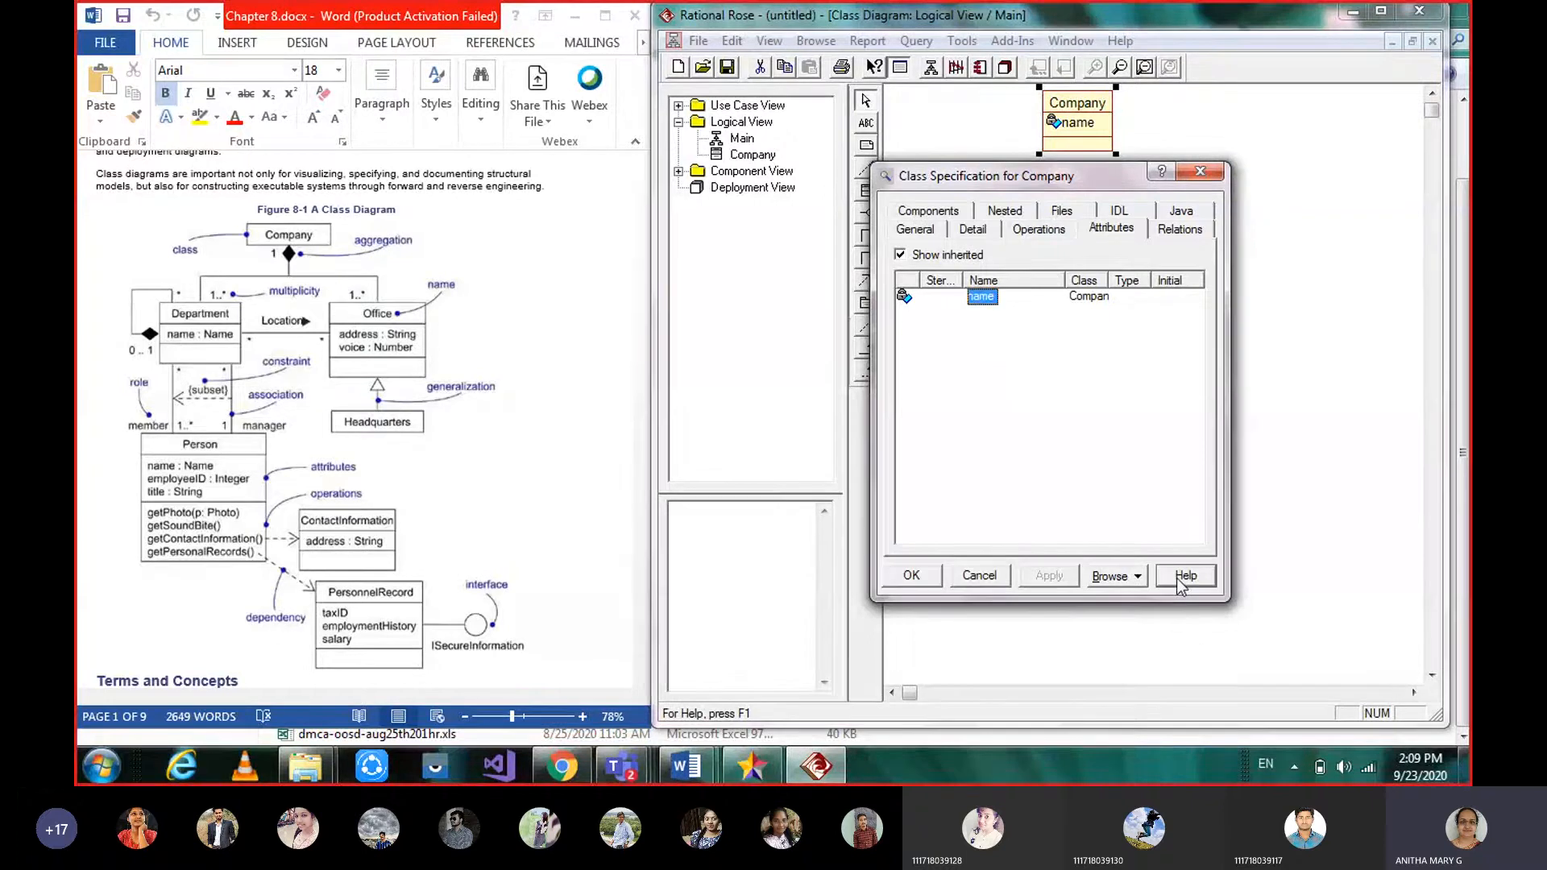